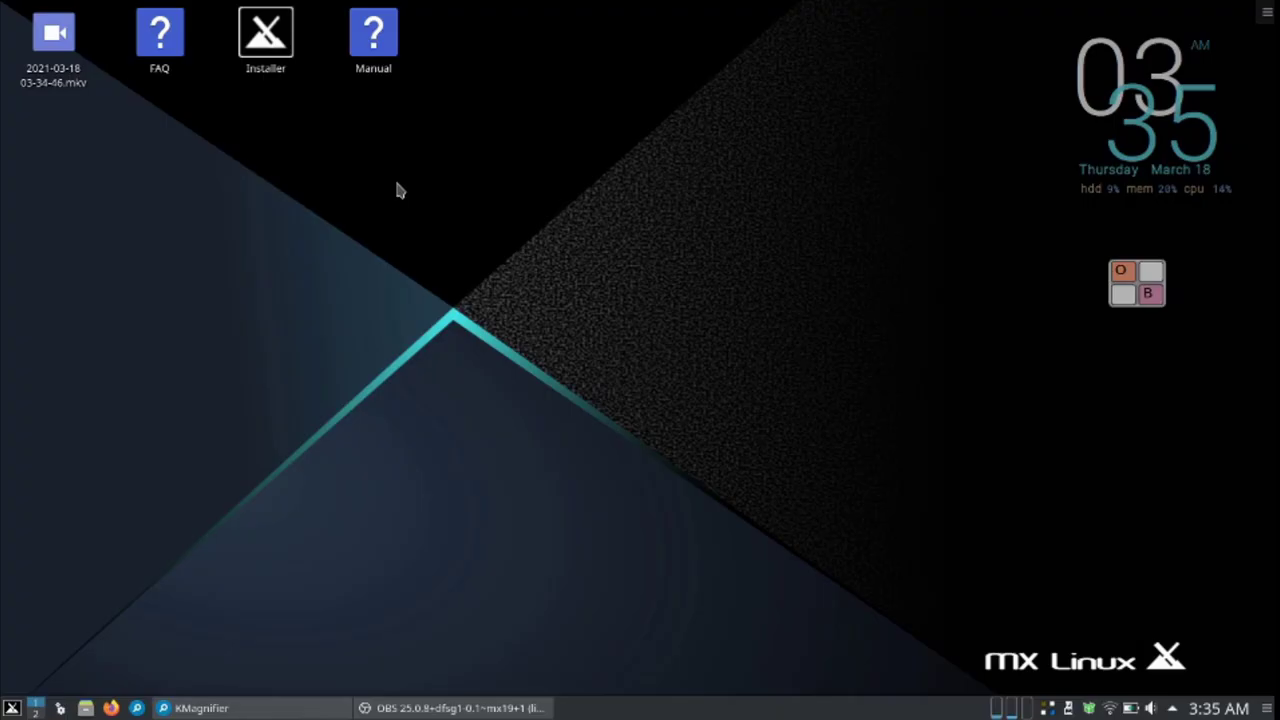
- Start the MX Linux installer from the desktop and show the KMagnifier window beside it
click(277, 55)
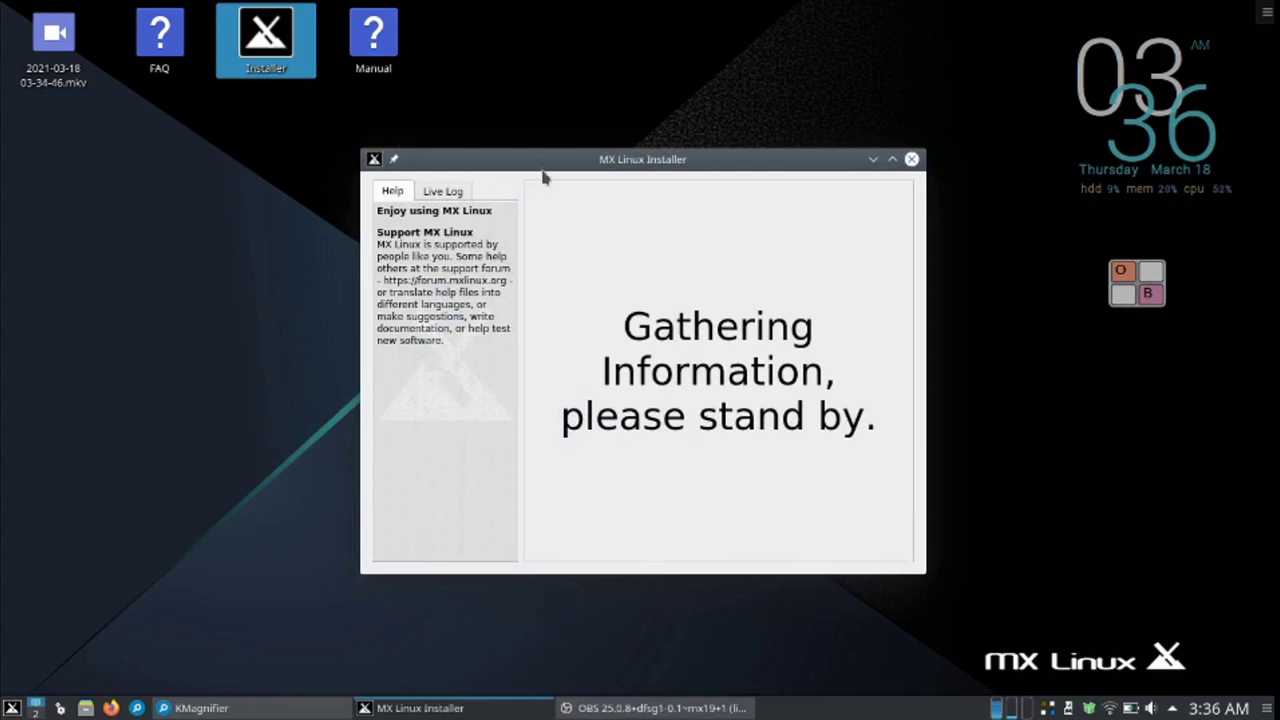
drag(542, 170, 340, 145)
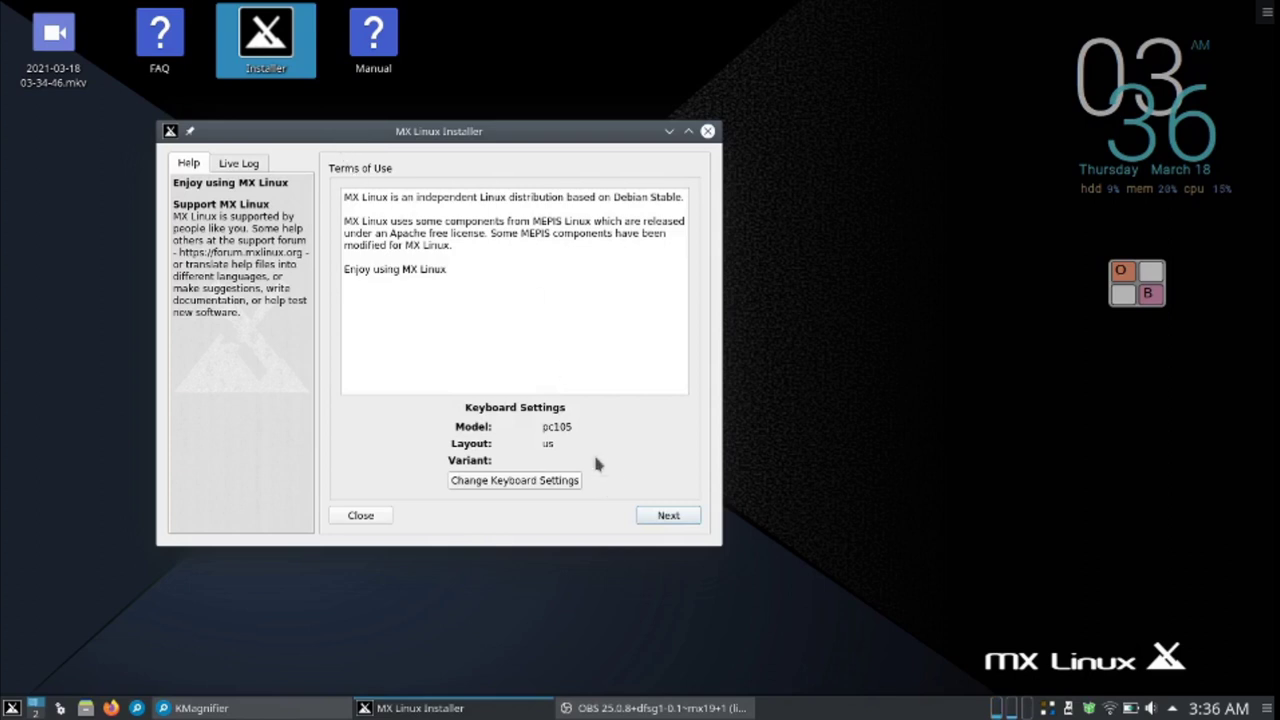
click(200, 708)
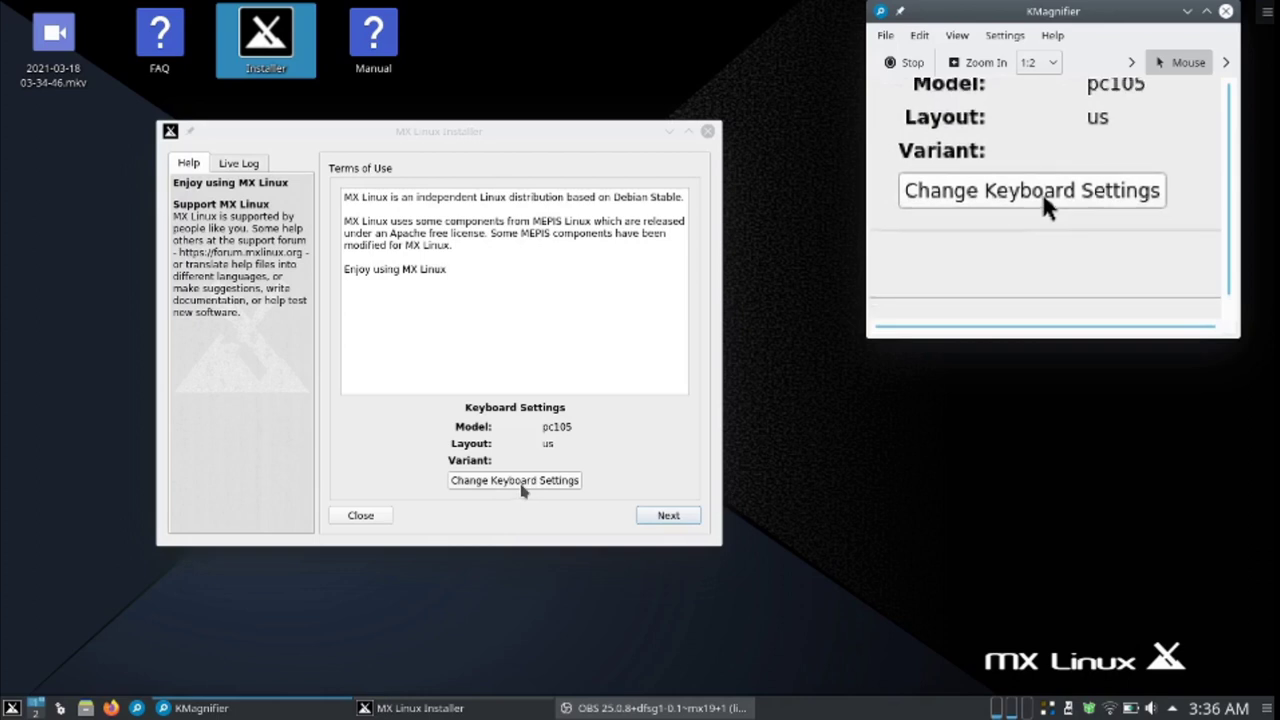
- Open the installer's keyboard settings and add the English (UK) layout with no variant
click(520, 484)
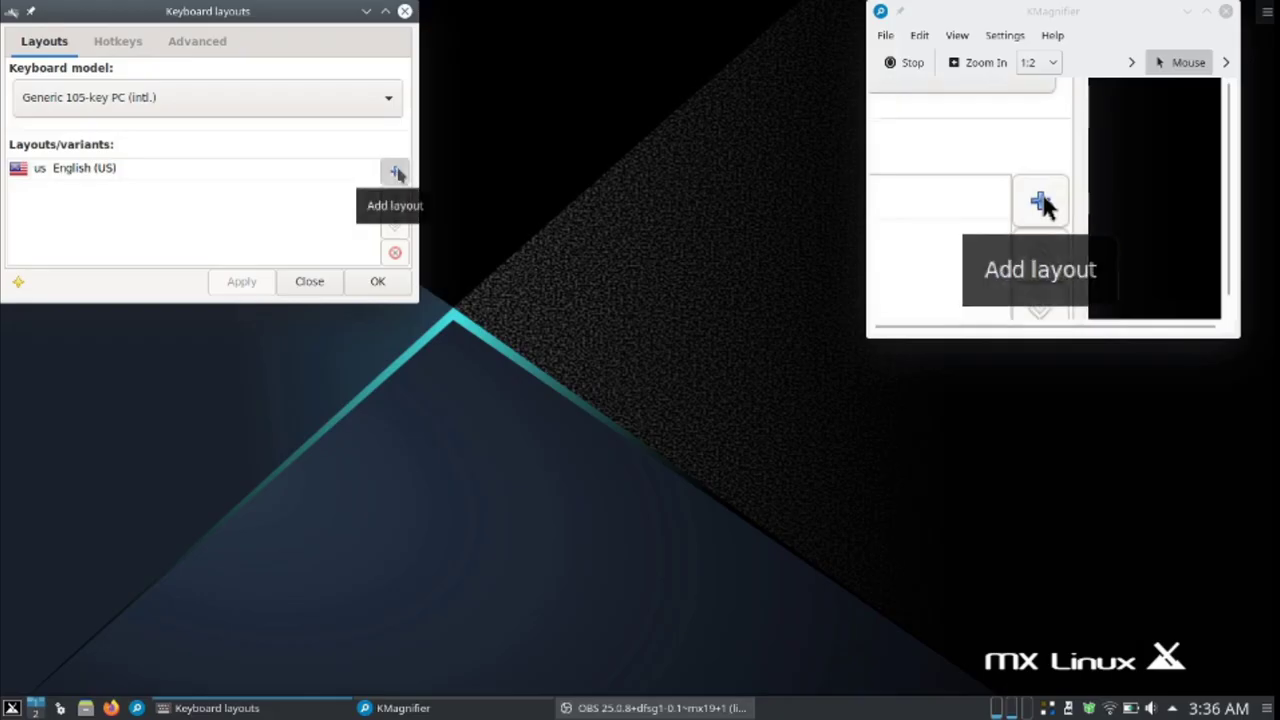
click(395, 172)
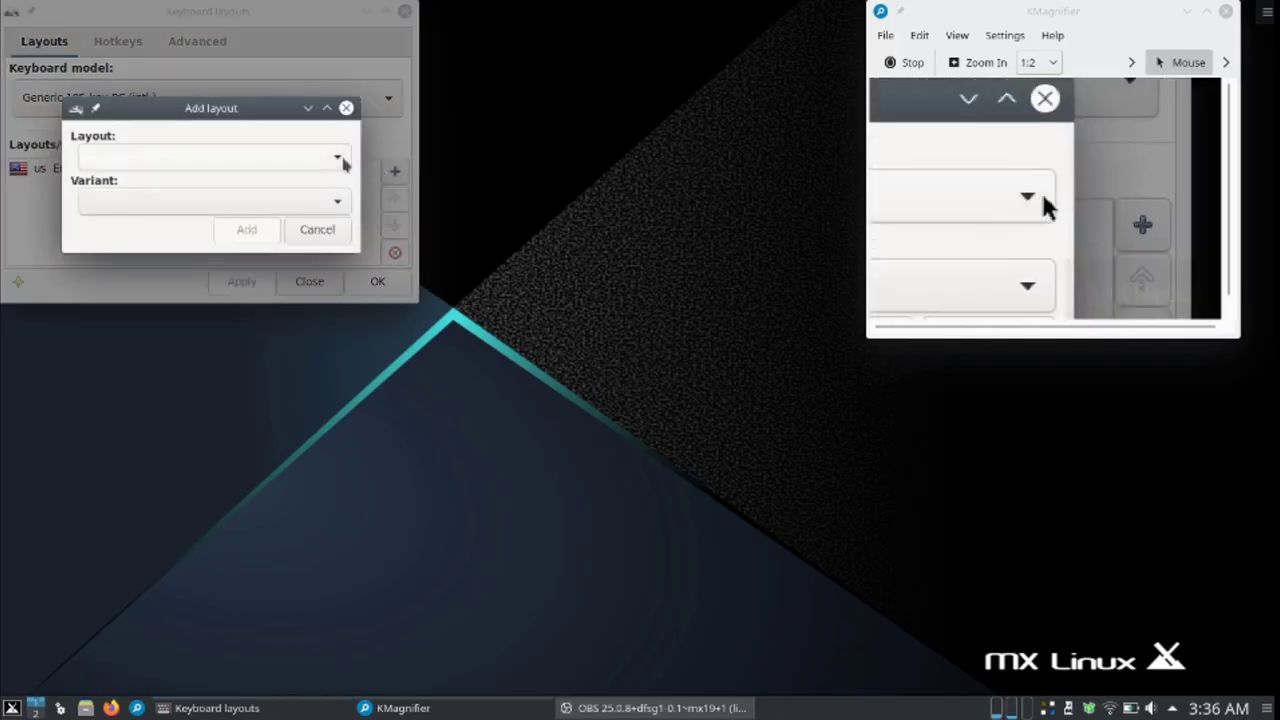
click(340, 158)
click(340, 158)
click(340, 158)
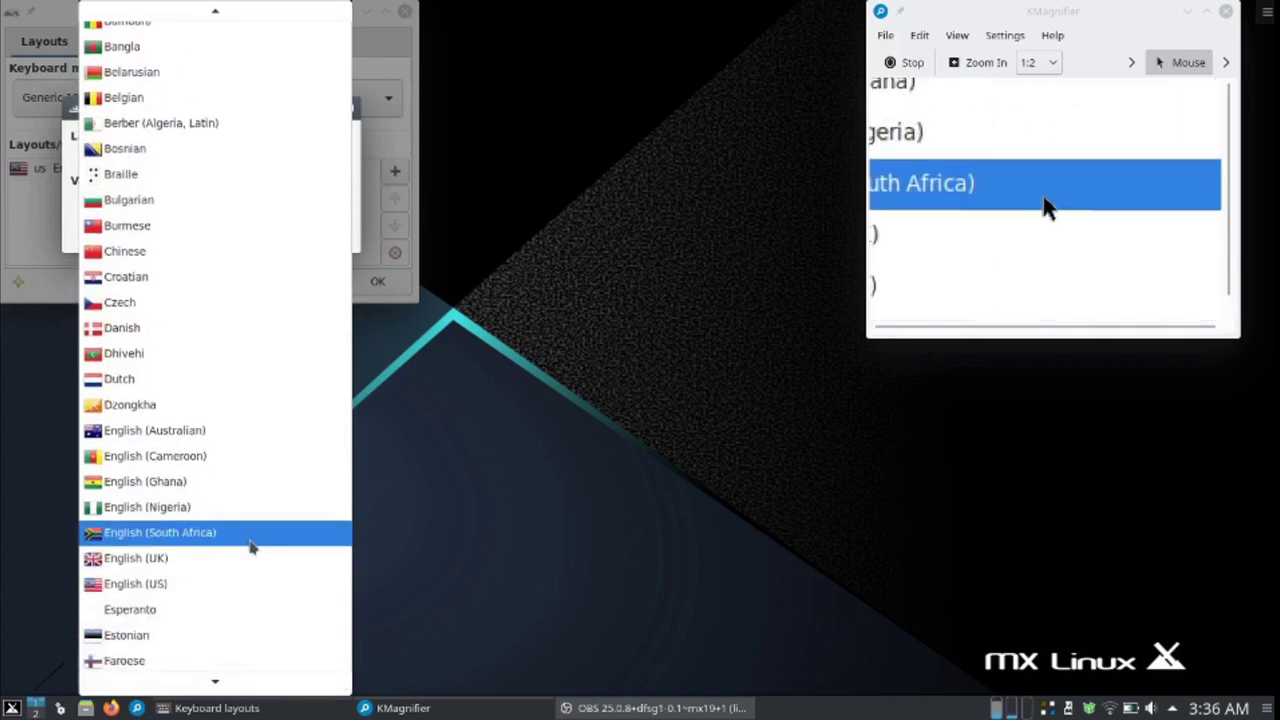
click(158, 557)
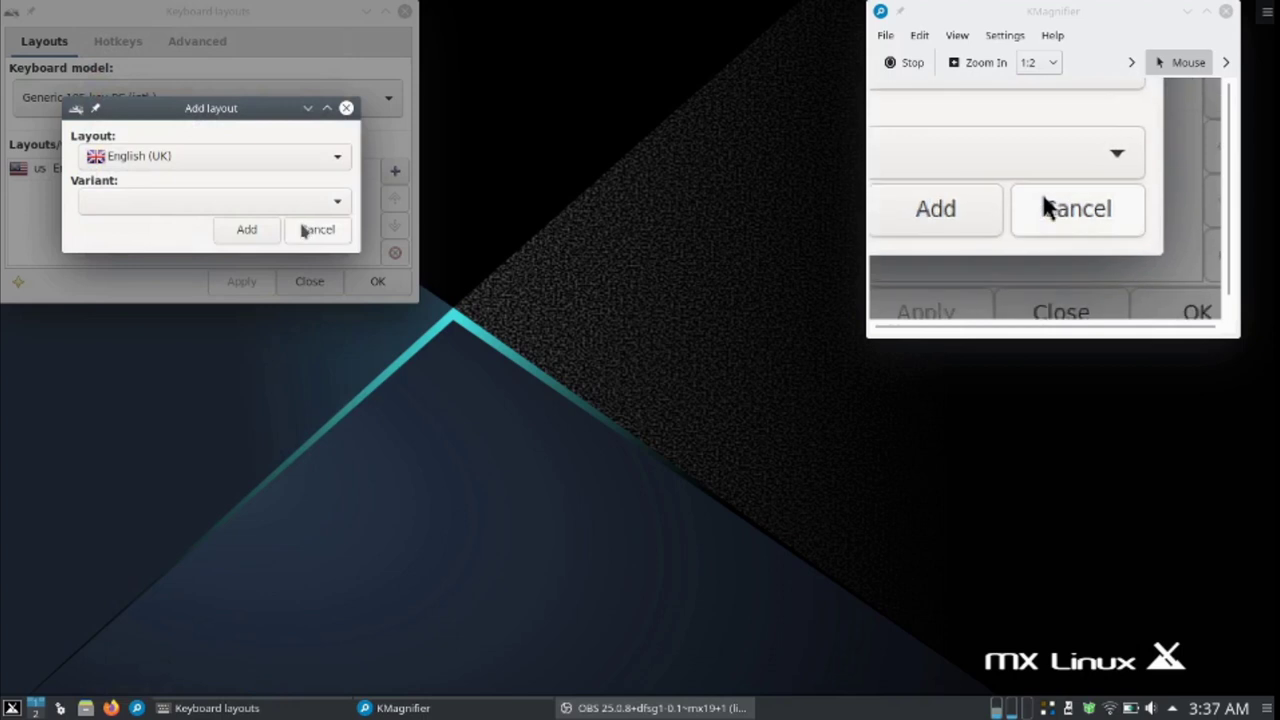
click(252, 233)
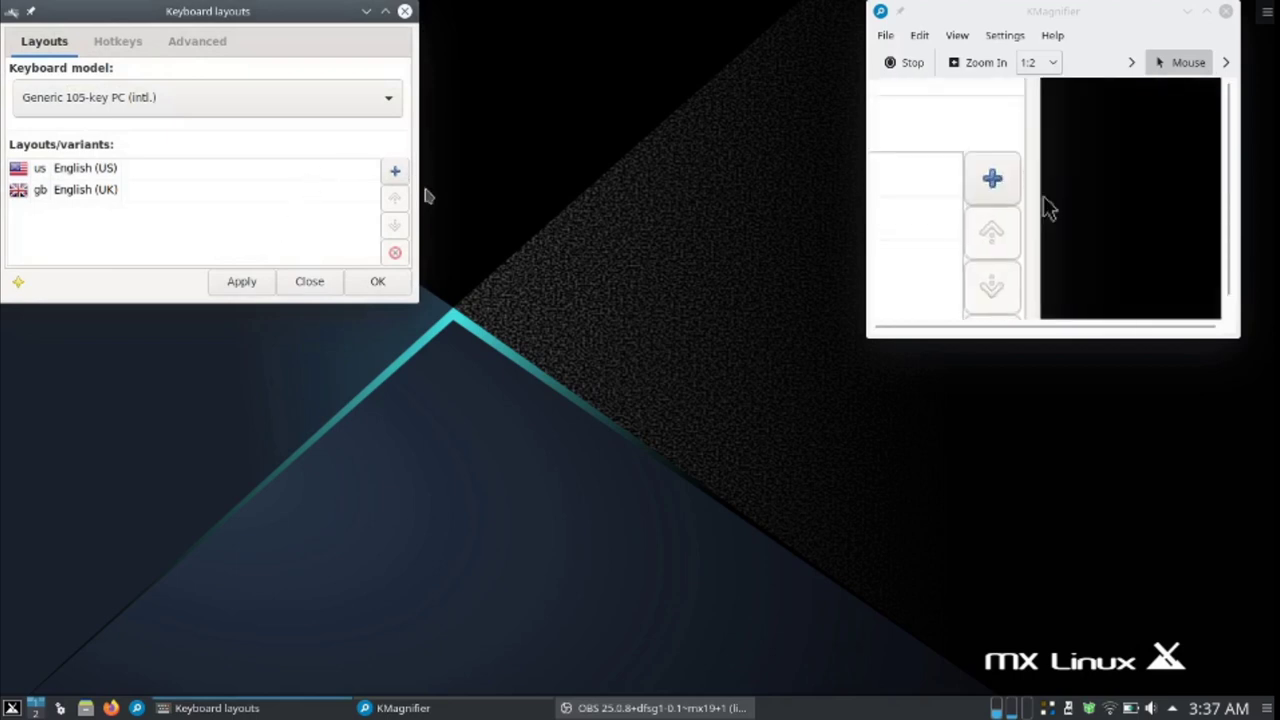
- Add Russian as another keyboard layout, with no variant
click(396, 173)
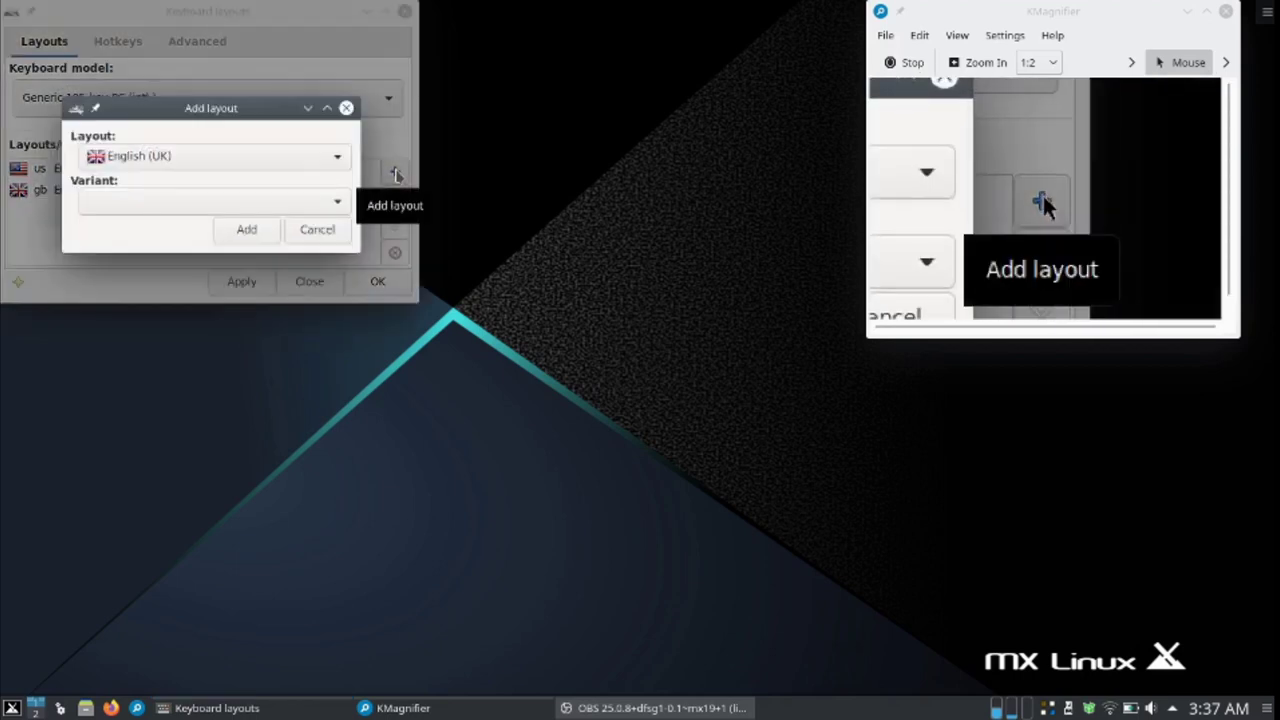
click(337, 166)
click(337, 163)
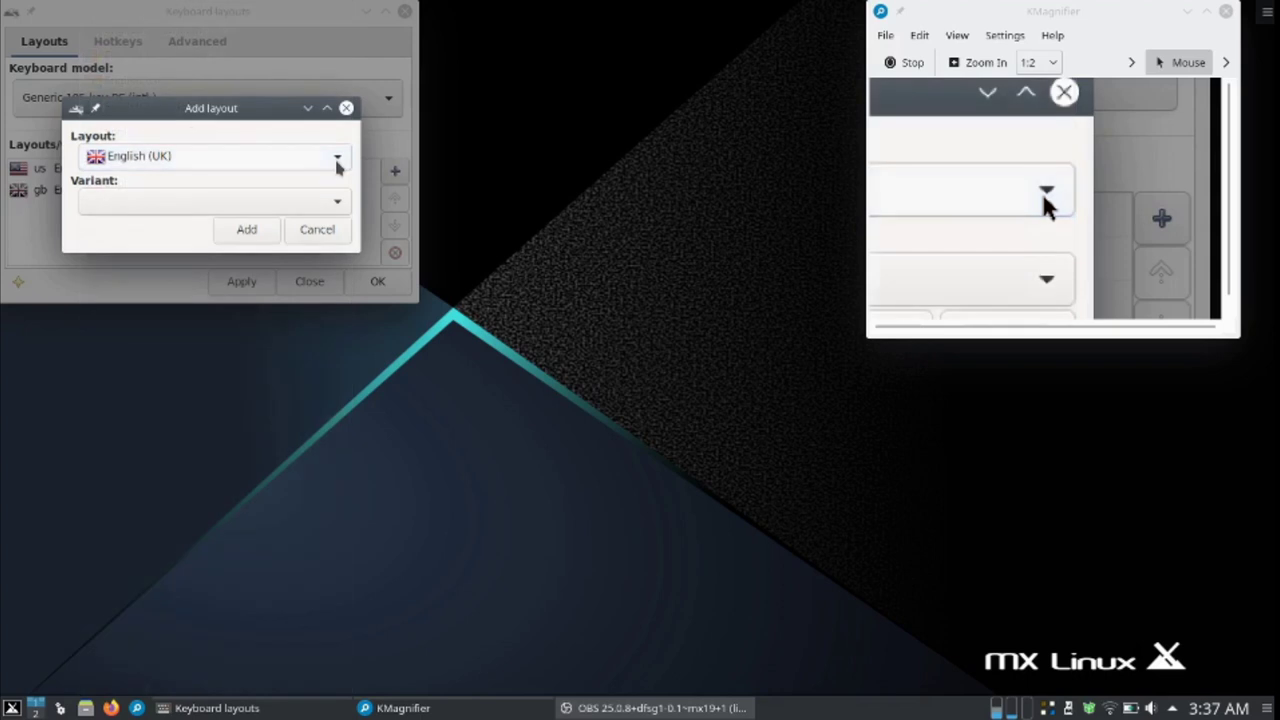
click(337, 163)
mouse_move(282, 690)
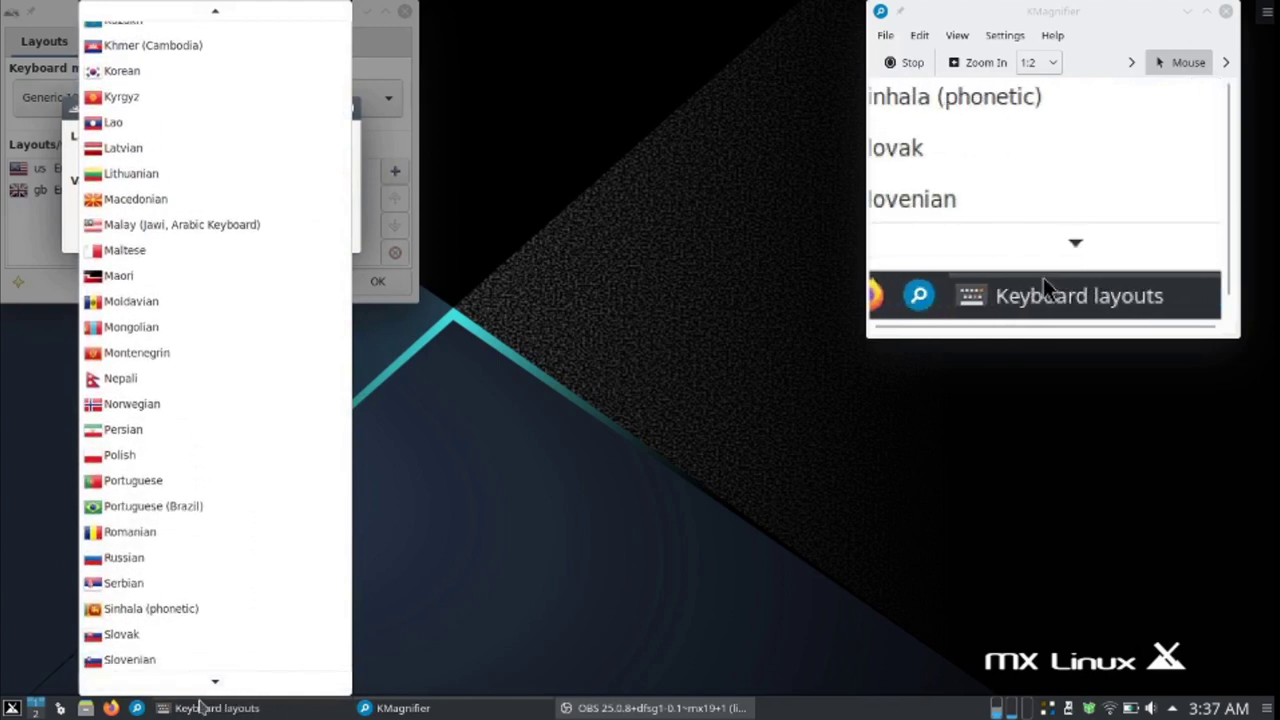
mouse_move(214, 686)
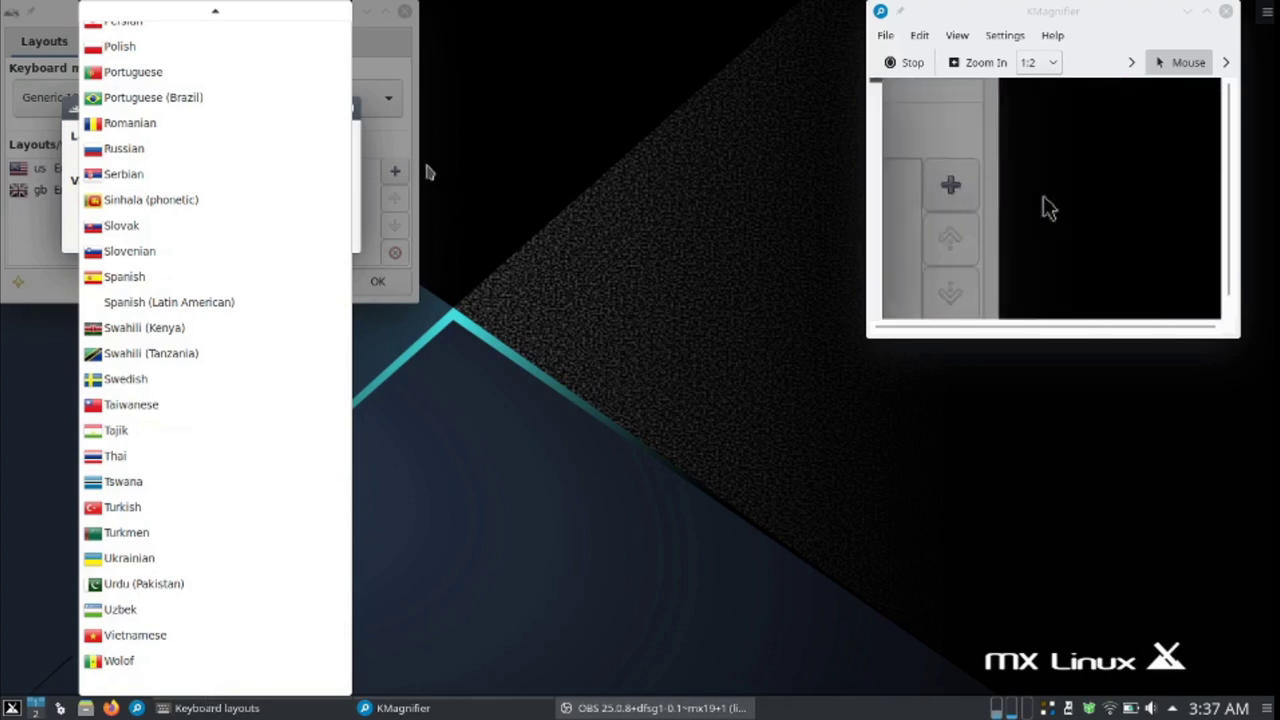
click(190, 154)
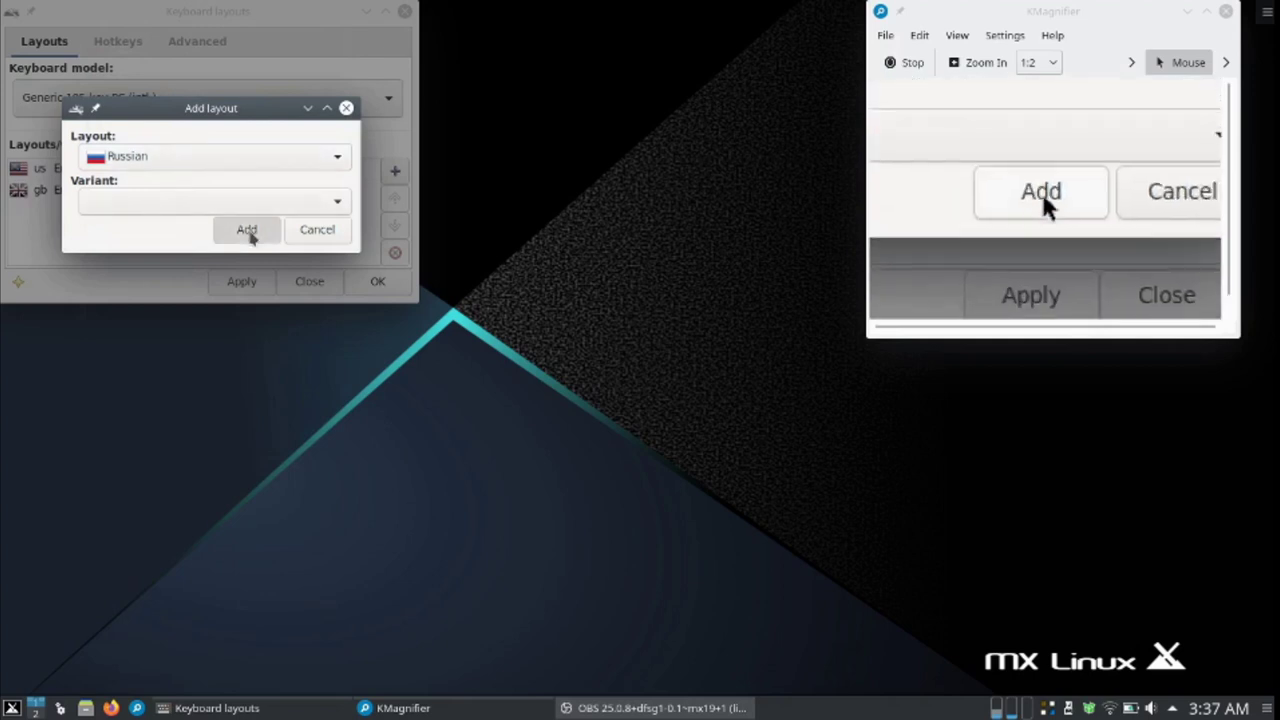
click(247, 230)
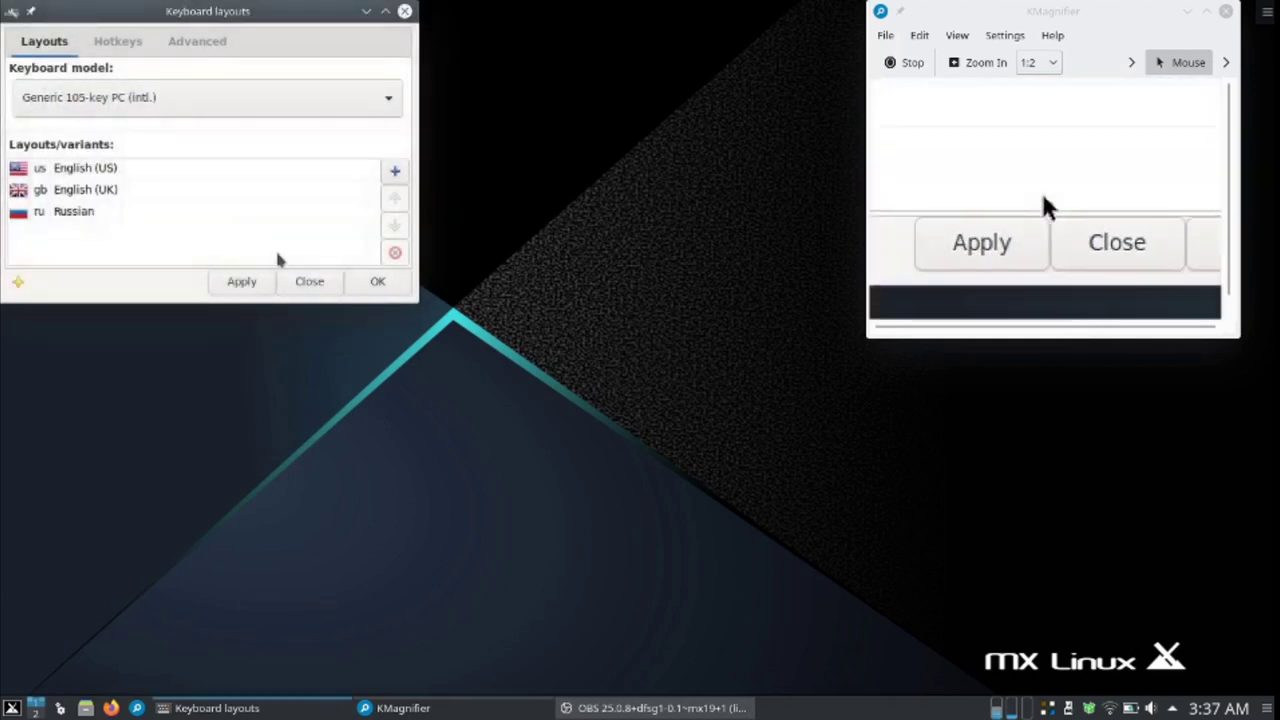
- Remove the English (US) layout from the list and apply the keyboard layout changes
click(100, 168)
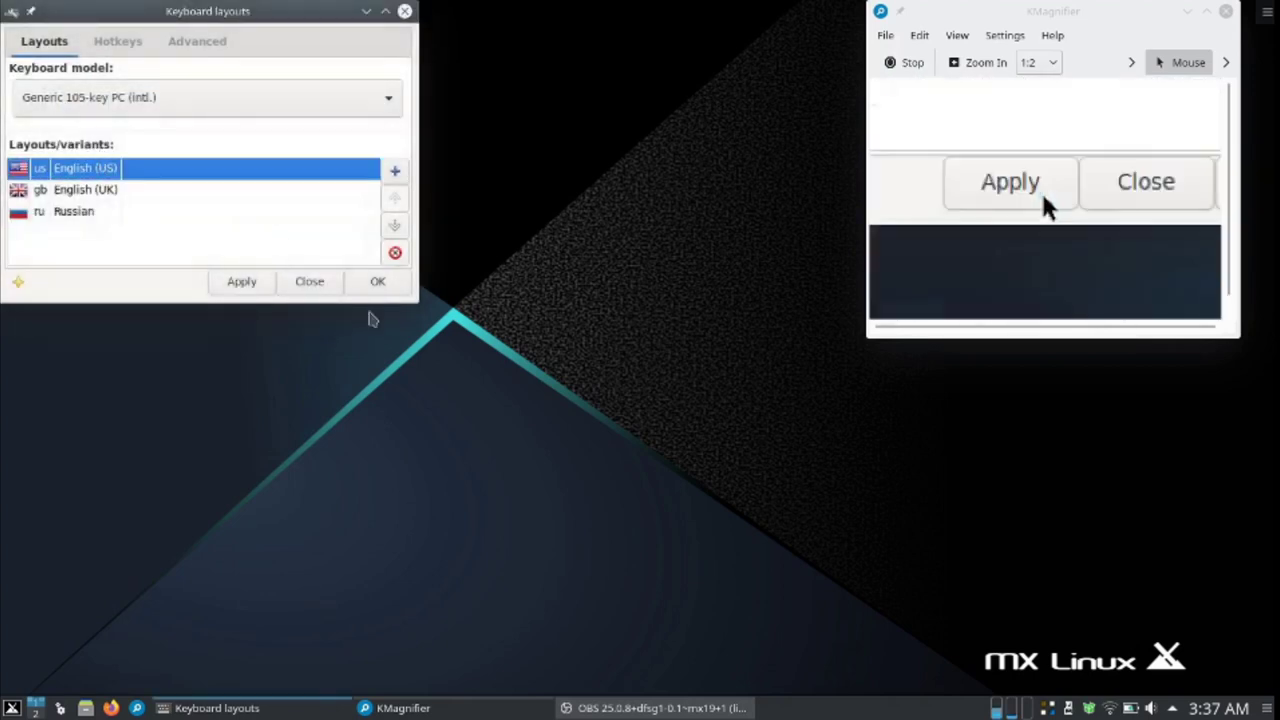
click(395, 253)
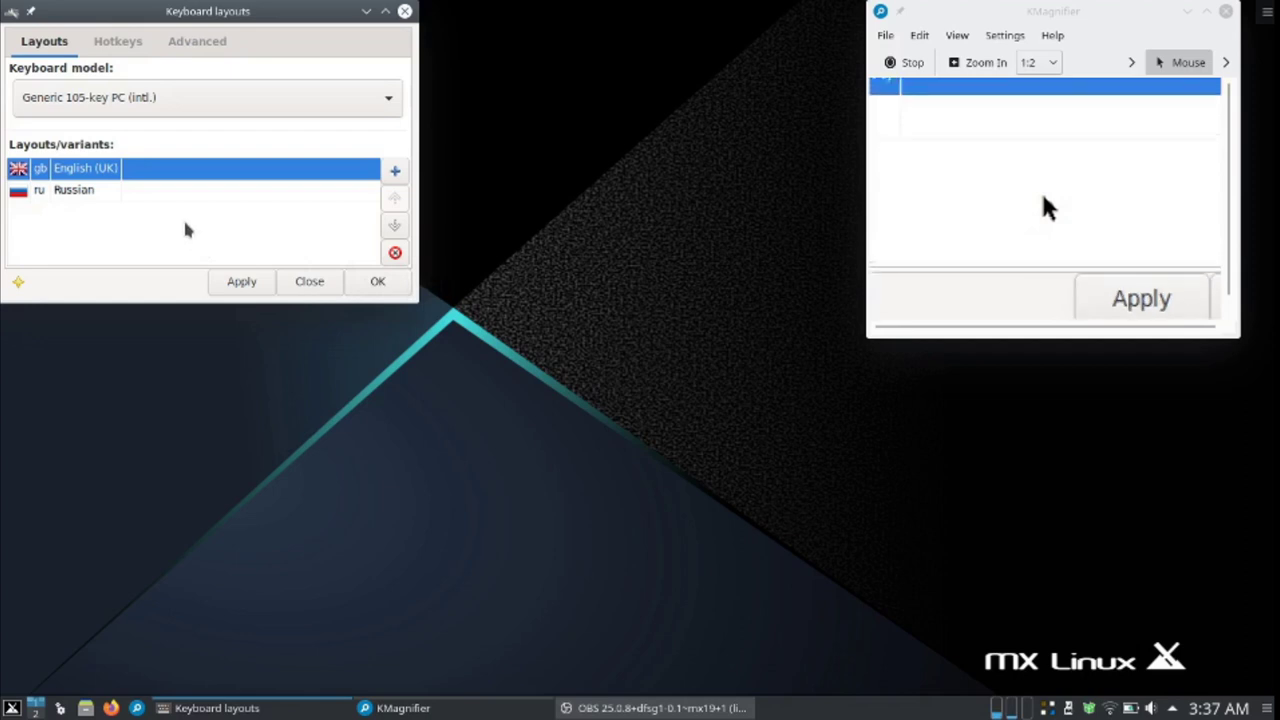
click(88, 192)
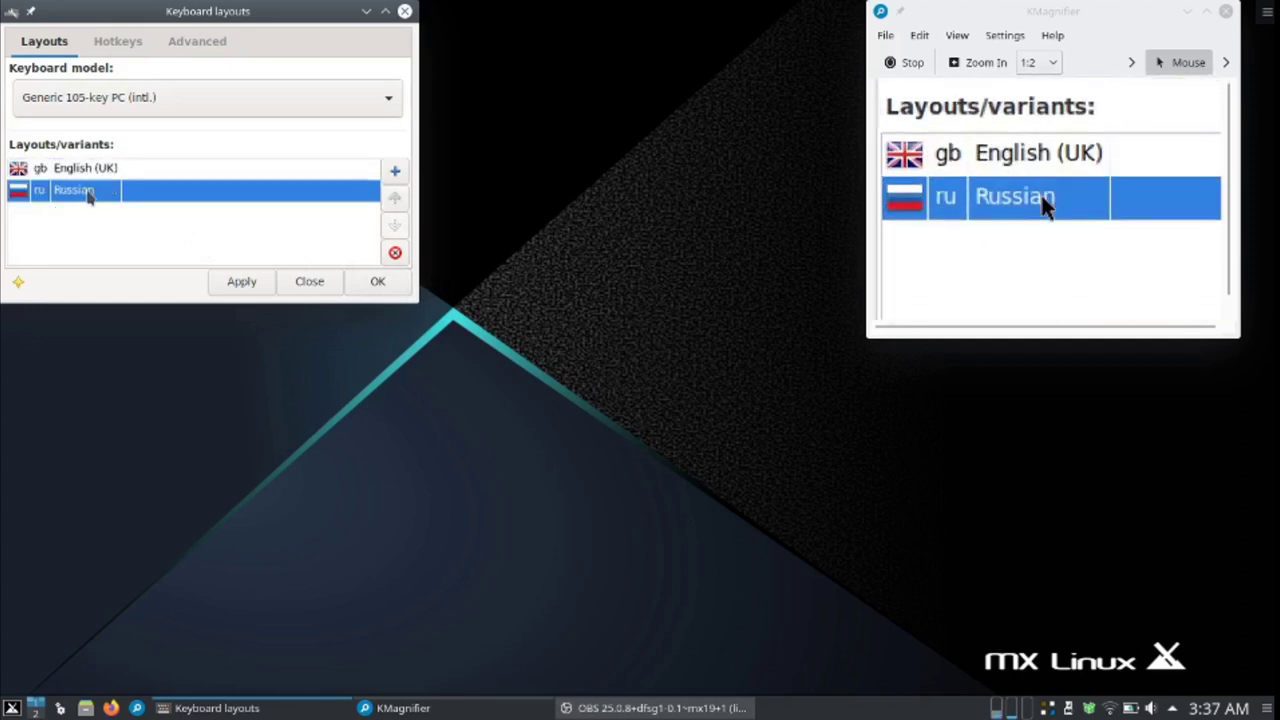
click(242, 282)
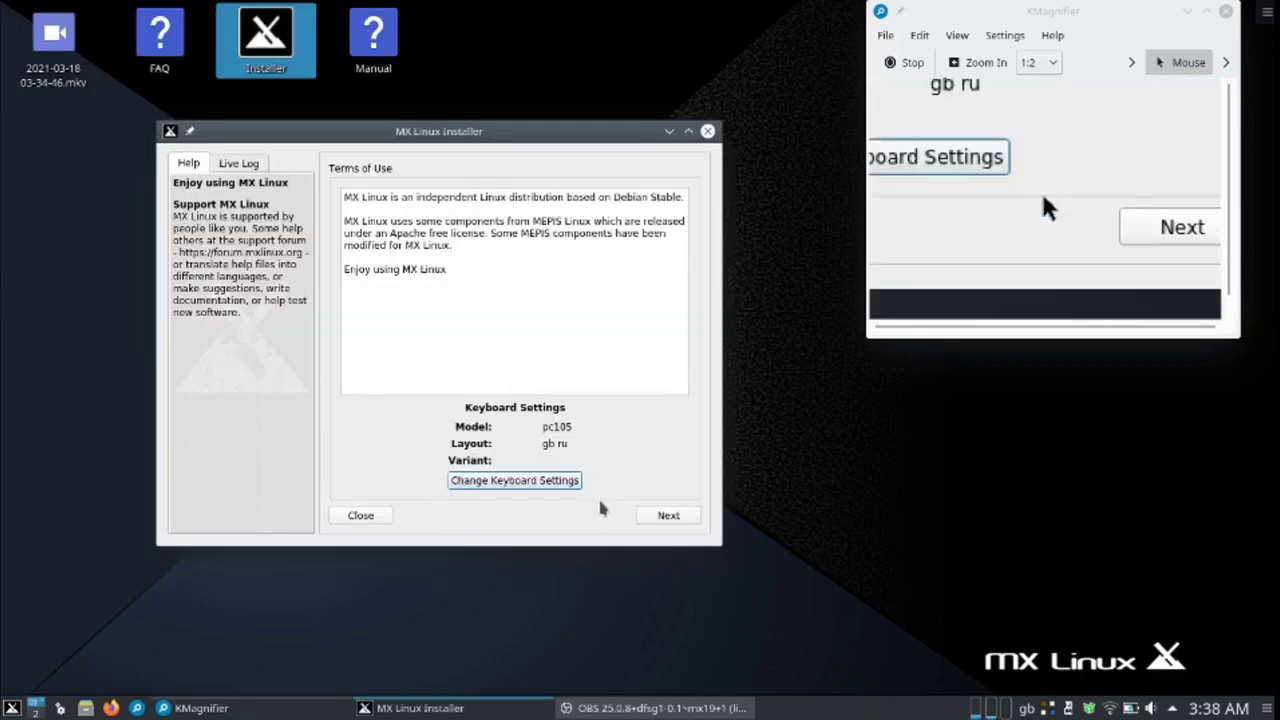
- Run the installer's partition tool and create a 50 GiB logical ext4 partition in the unallocated space of /dev/sda
click(670, 518)
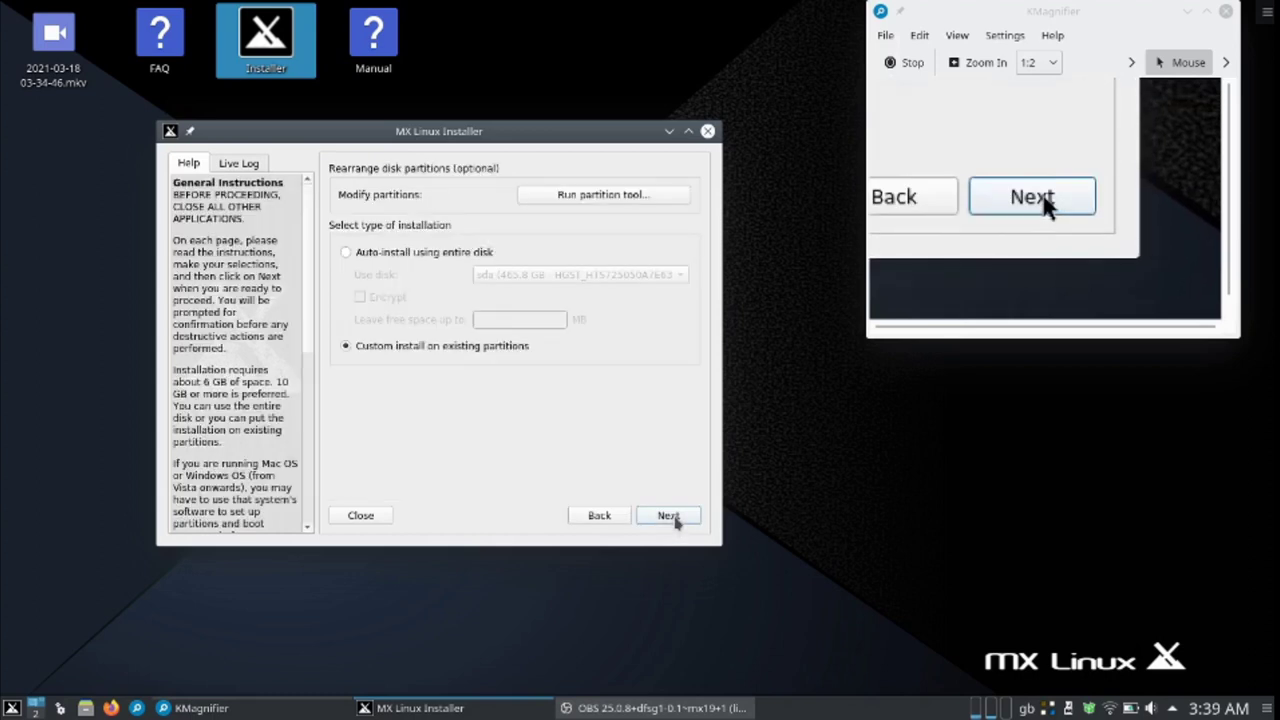
click(587, 196)
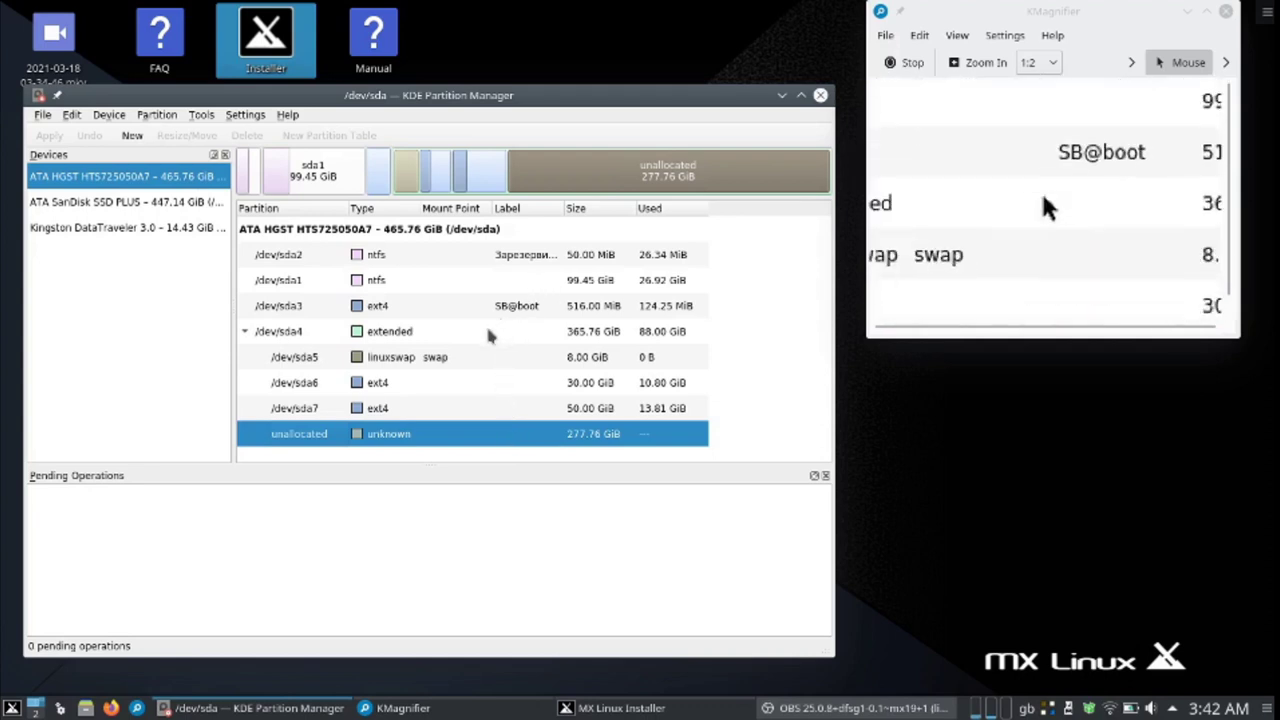
right_click(397, 440)
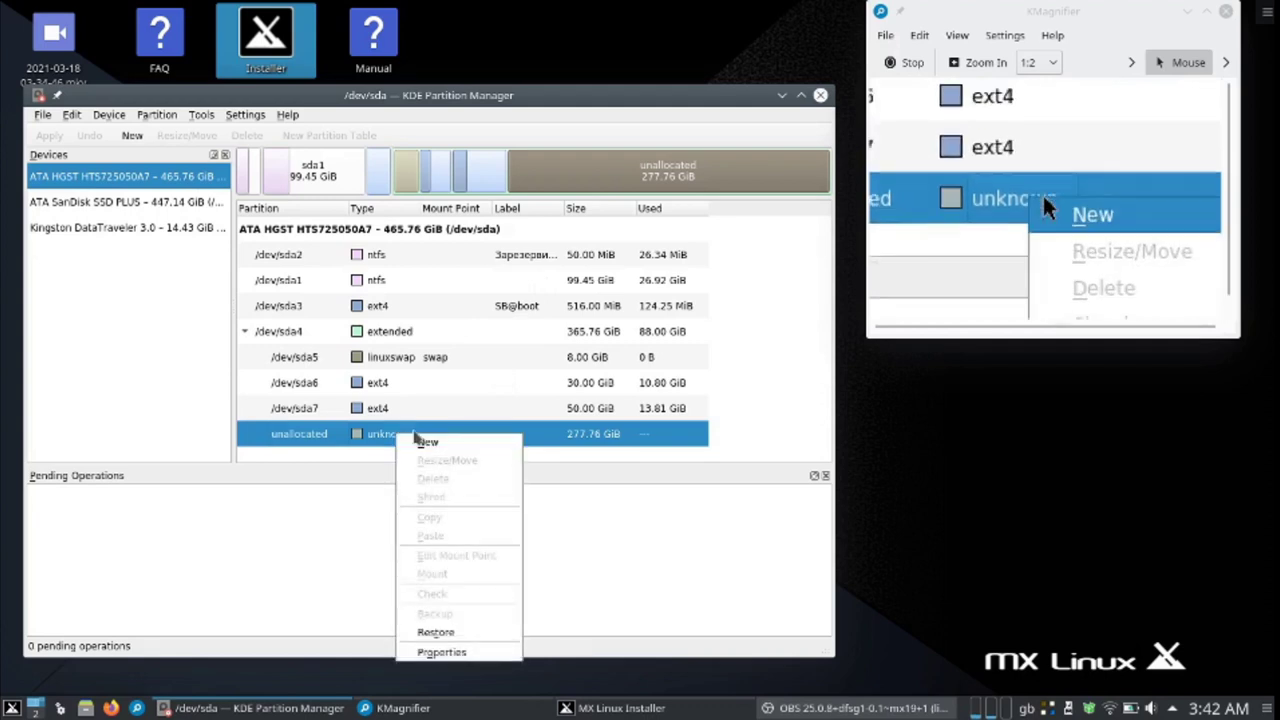
click(420, 441)
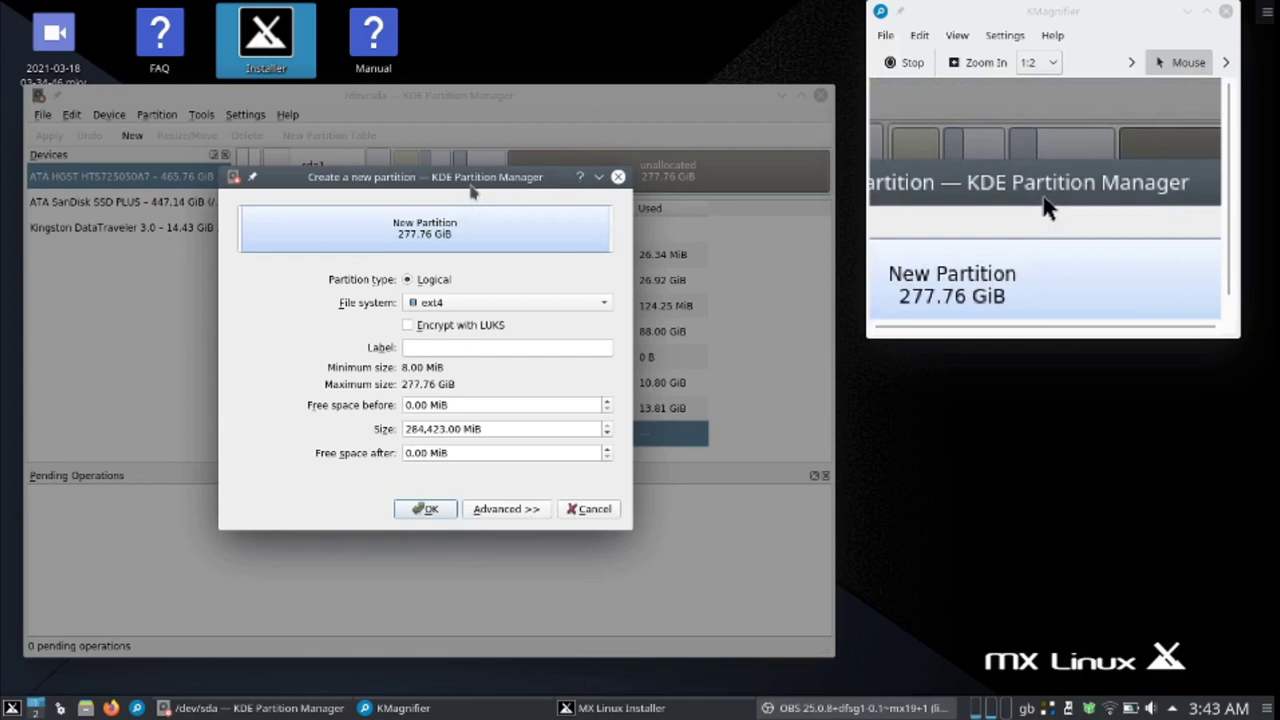
click(444, 428)
drag(445, 424, 395, 440)
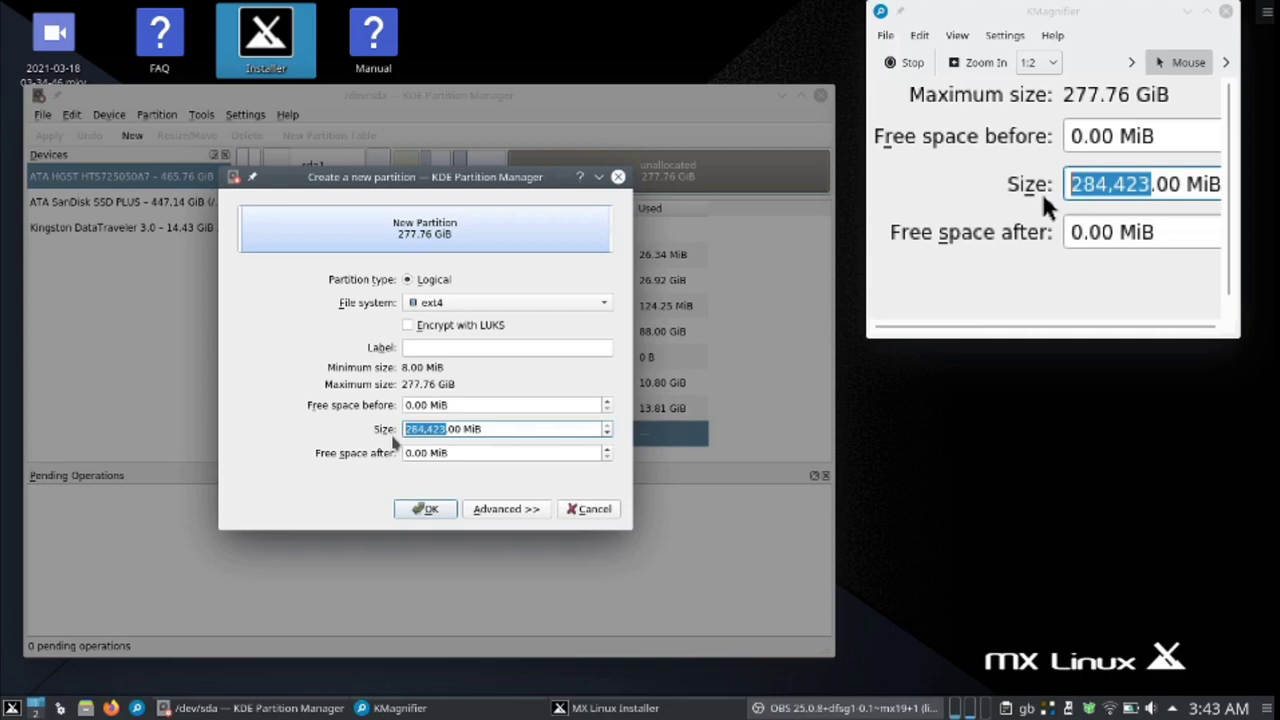
key(Escape)
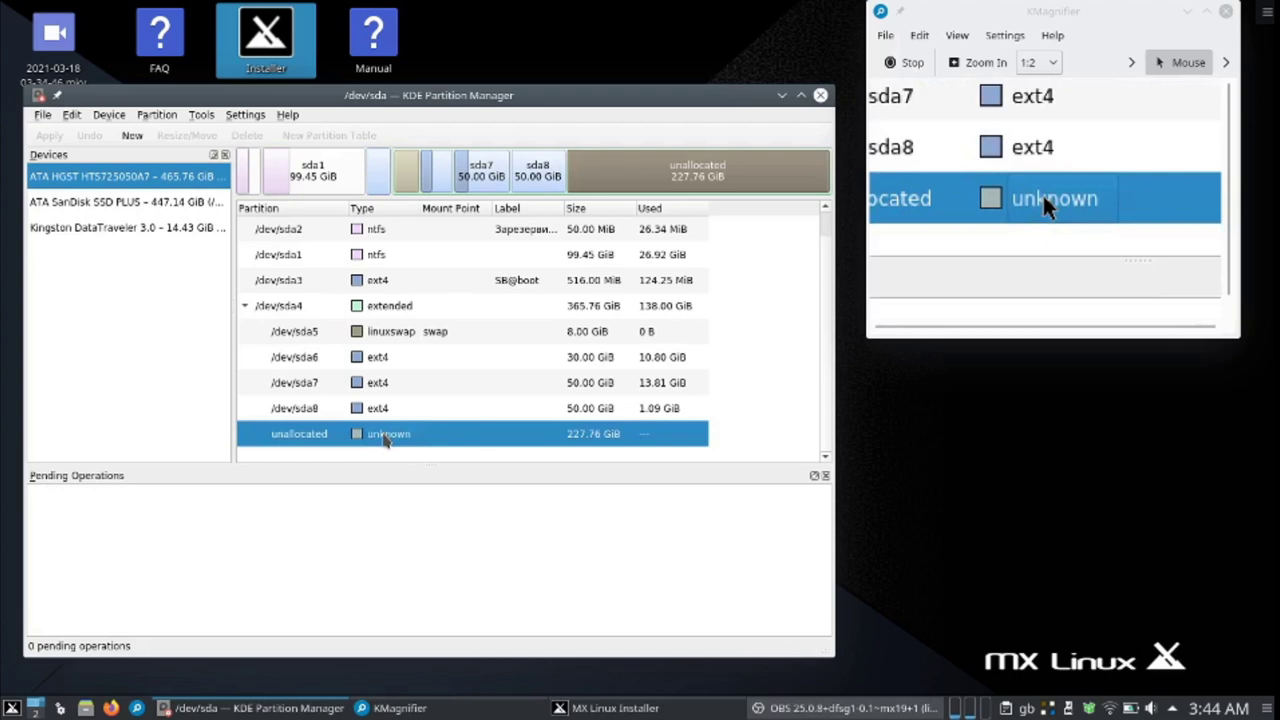
- Create a 100 GiB logical ext4 partition in the remaining unallocated space of /dev/sda and close the partition manager
right_click(387, 440)
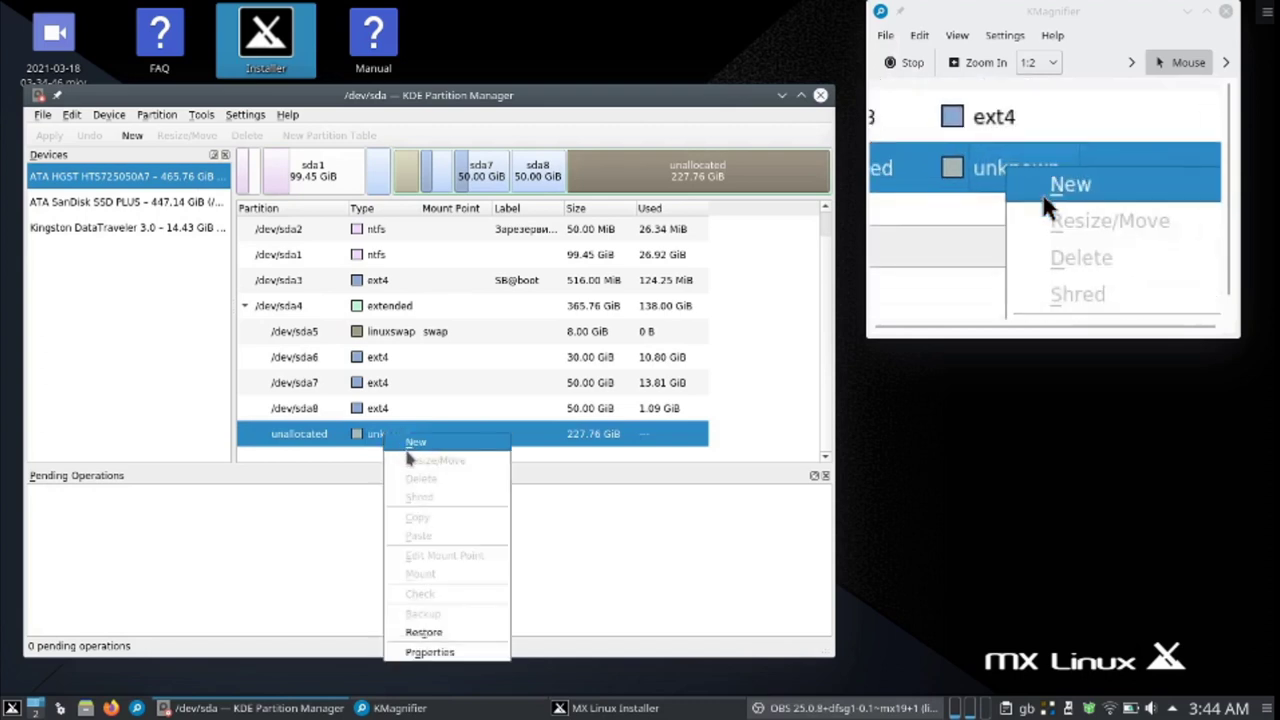
click(414, 442)
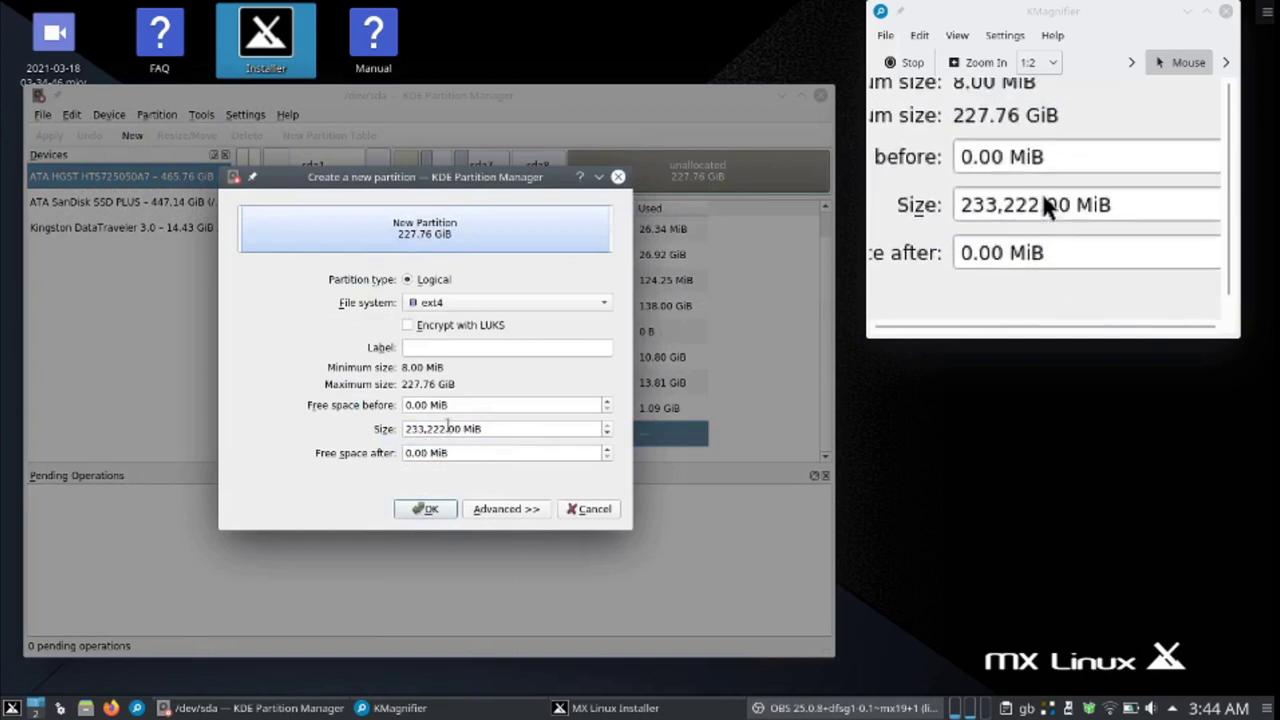
drag(446, 430, 397, 404)
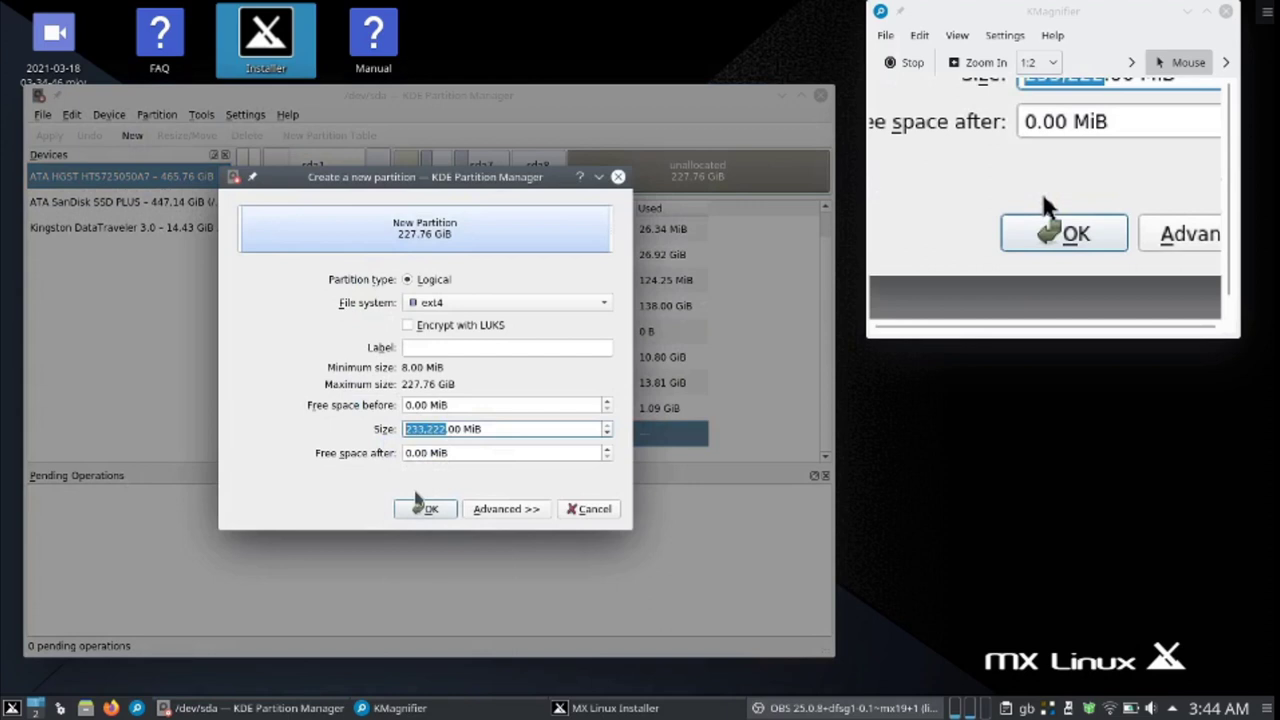
text(1)
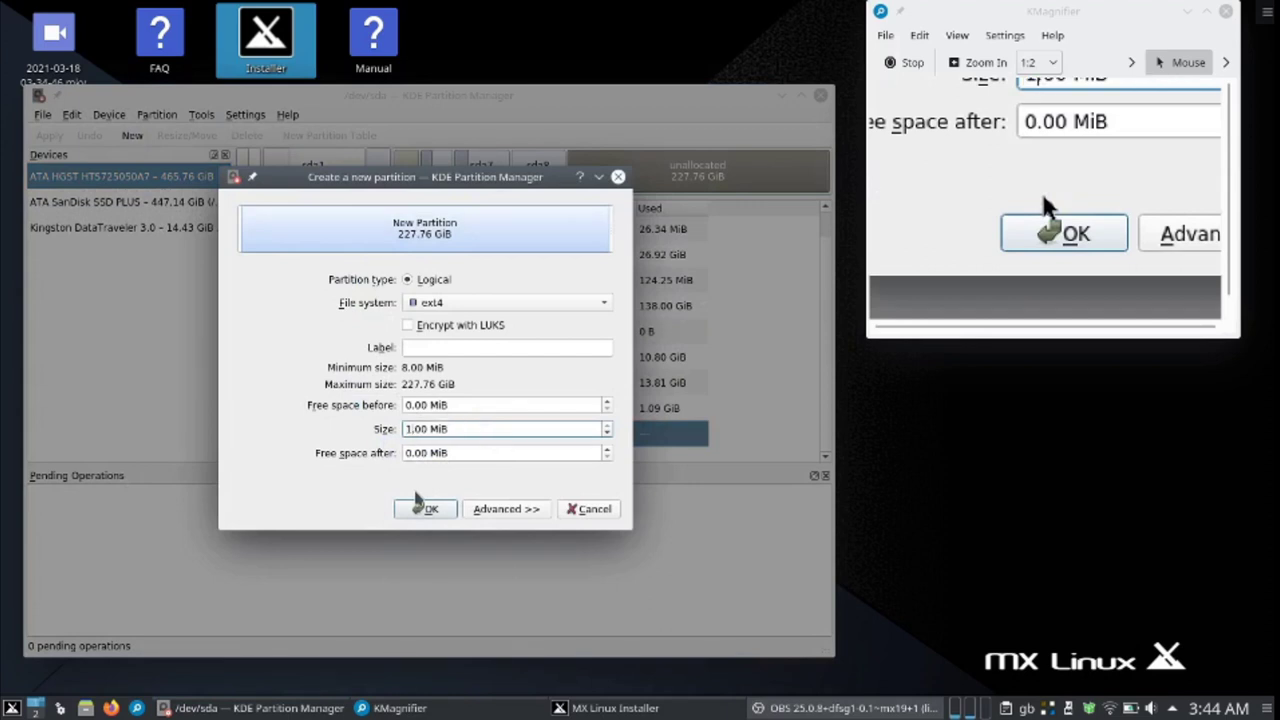
text(024)
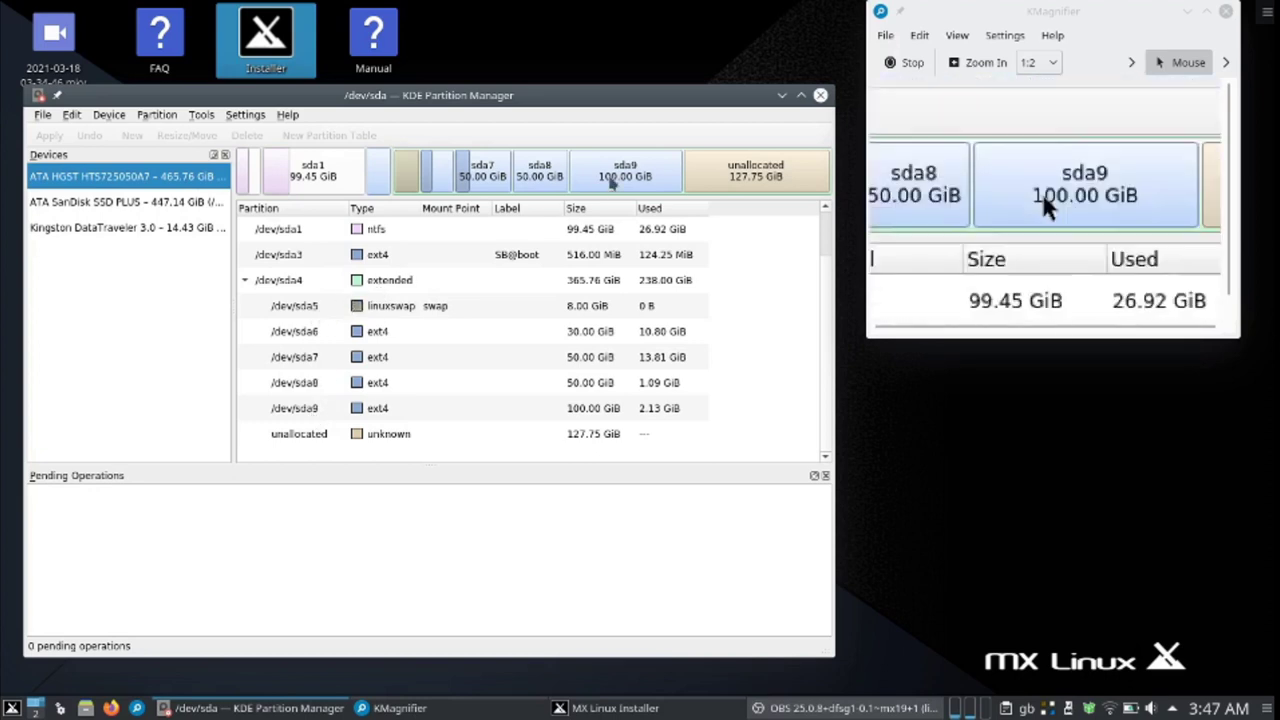
click(820, 96)
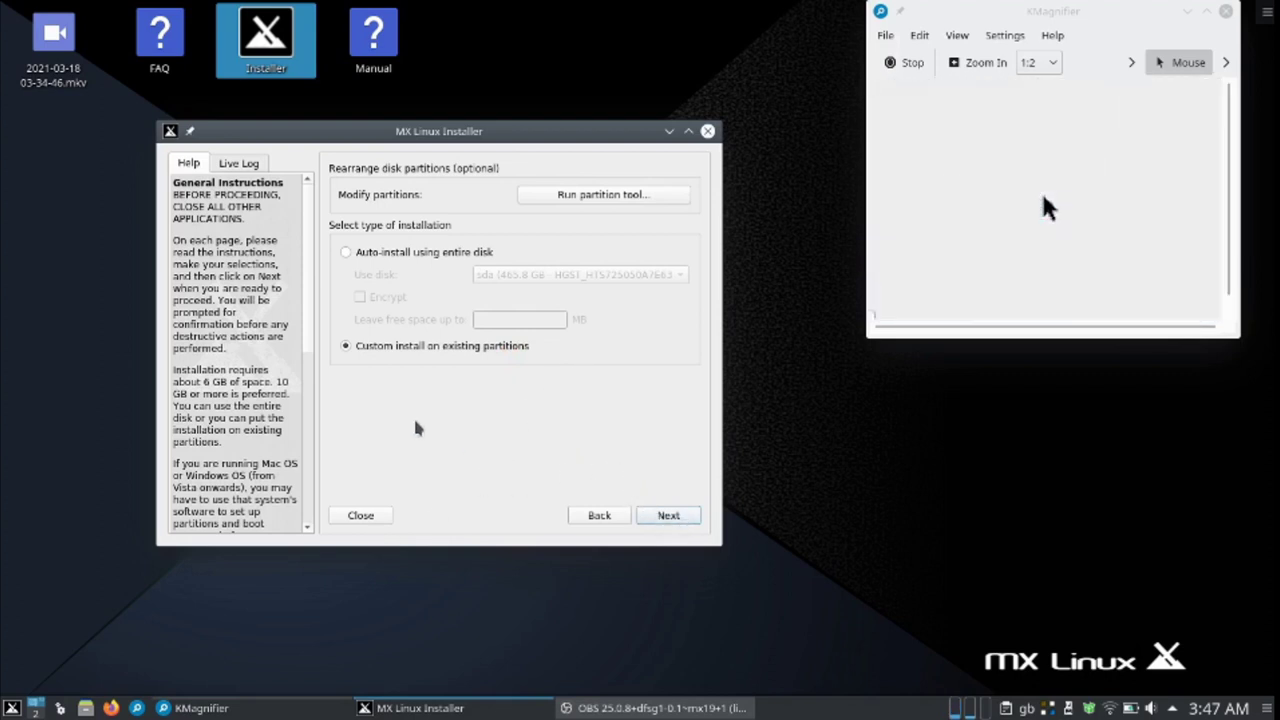
- Continue with the custom install and assign sda8 (50.0 GB ext4) as root and sda9 (100.0 GB ext4) as home
click(670, 518)
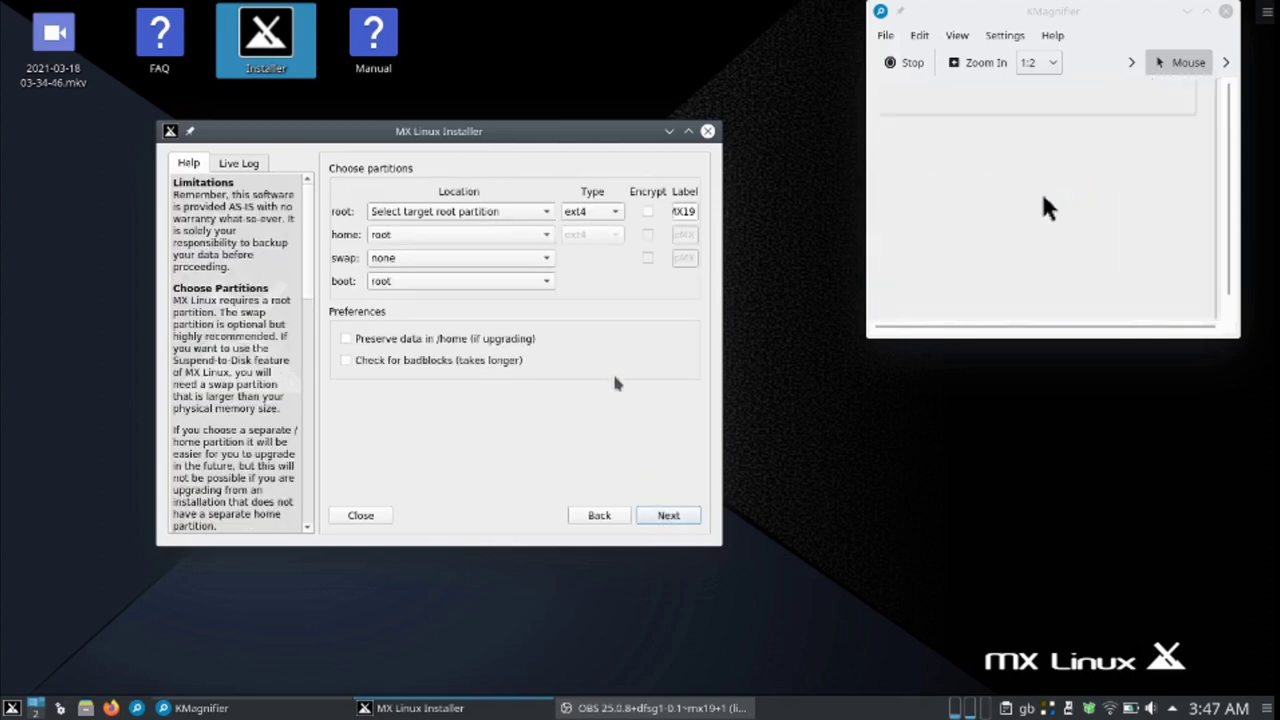
click(539, 213)
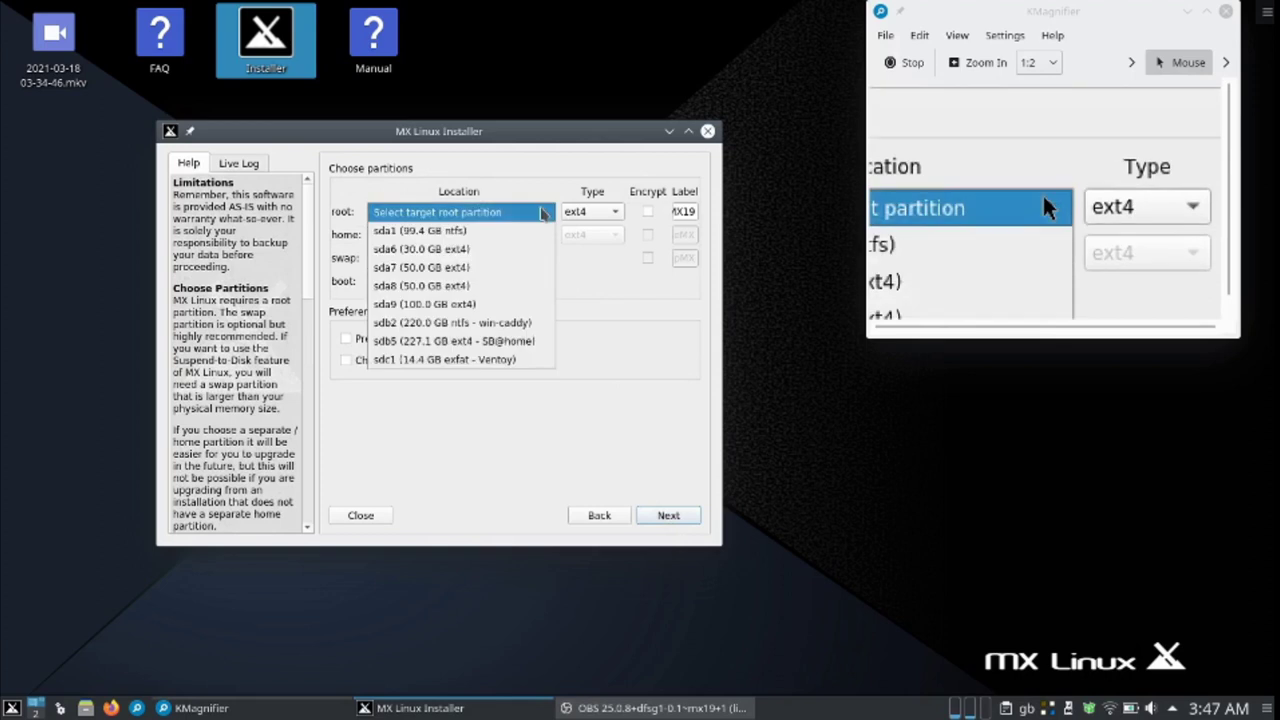
click(481, 289)
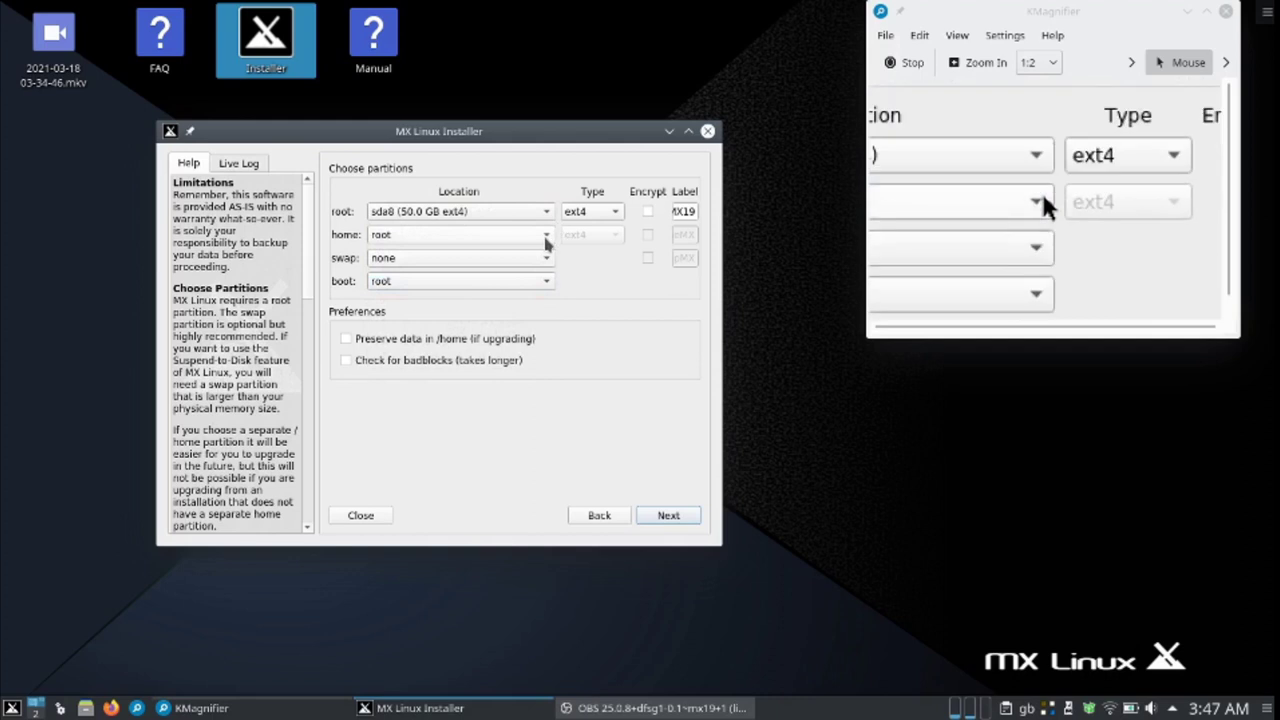
click(545, 235)
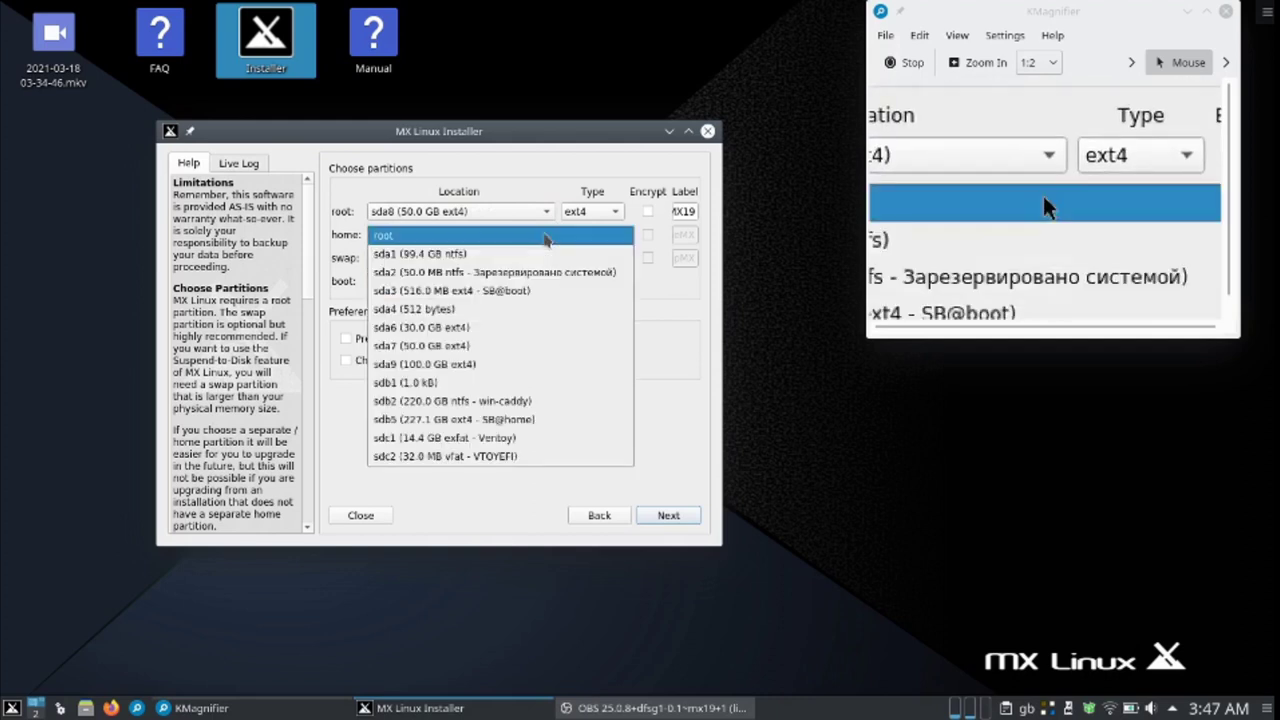
click(454, 365)
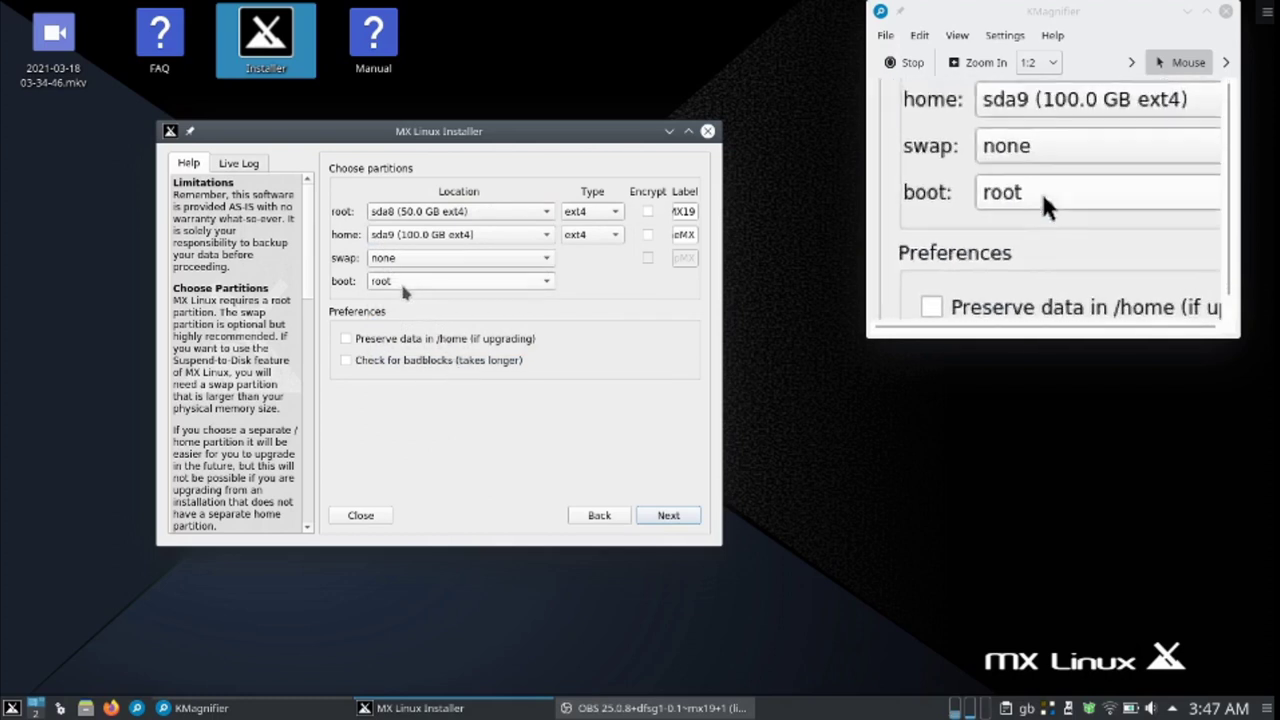
- Start the installation with sda5 (8.0 GB swap) as swap space, keeping GRUB set to install in the MBR of sda
click(546, 259)
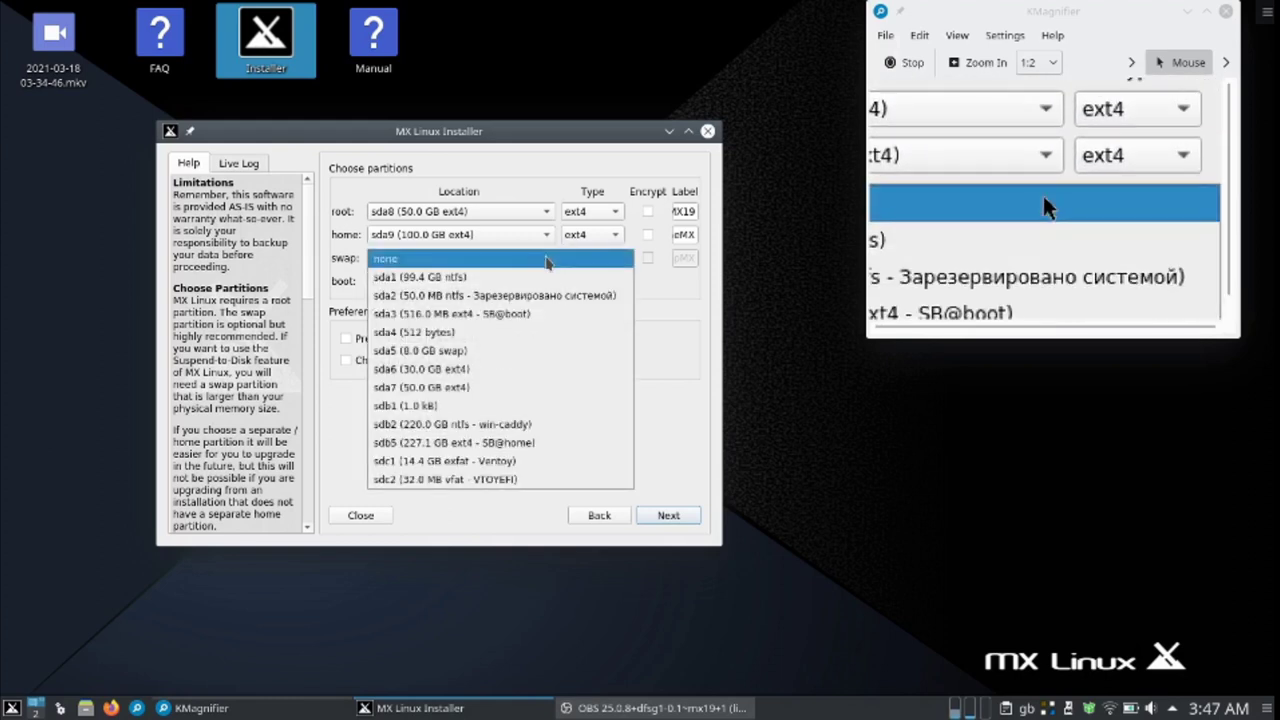
click(489, 360)
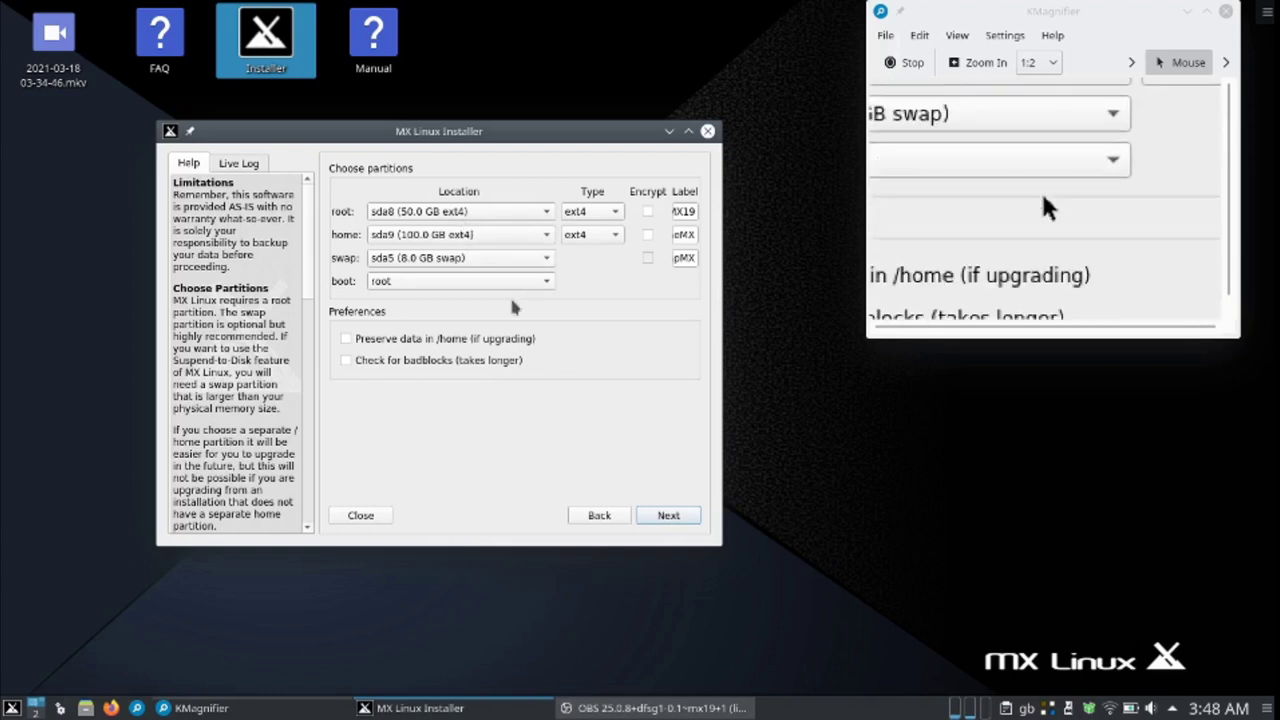
click(670, 524)
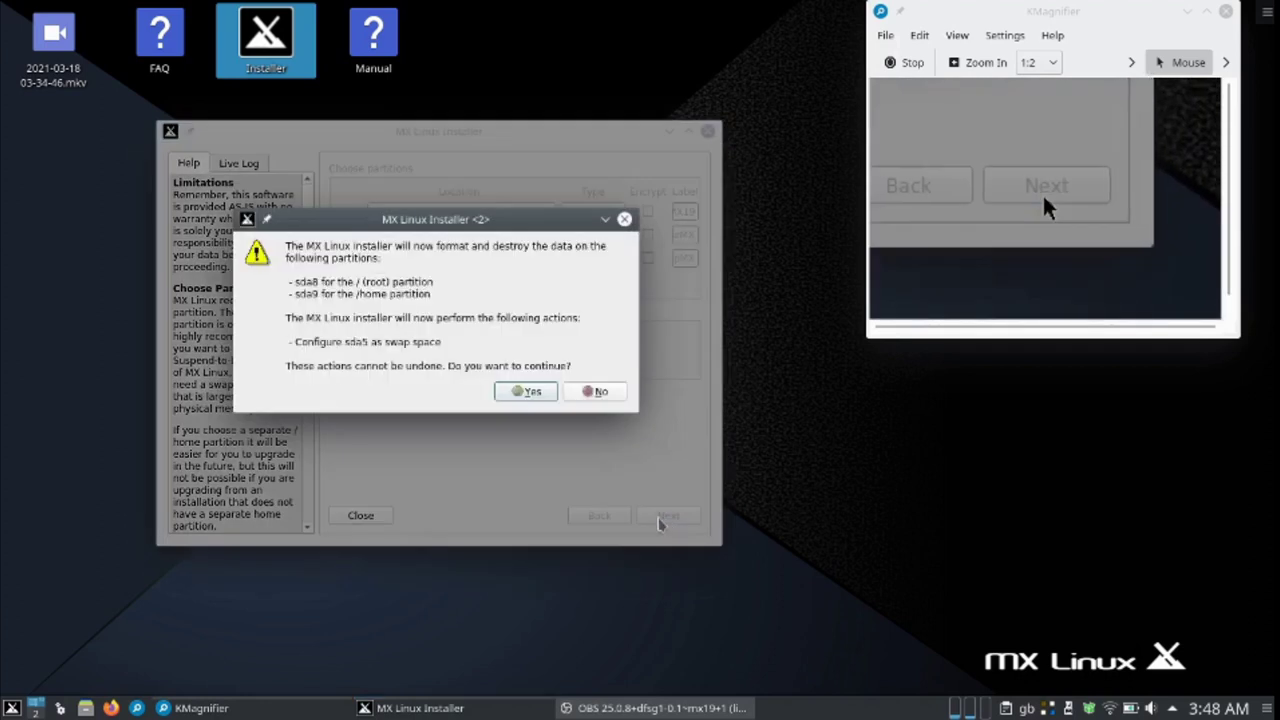
click(524, 393)
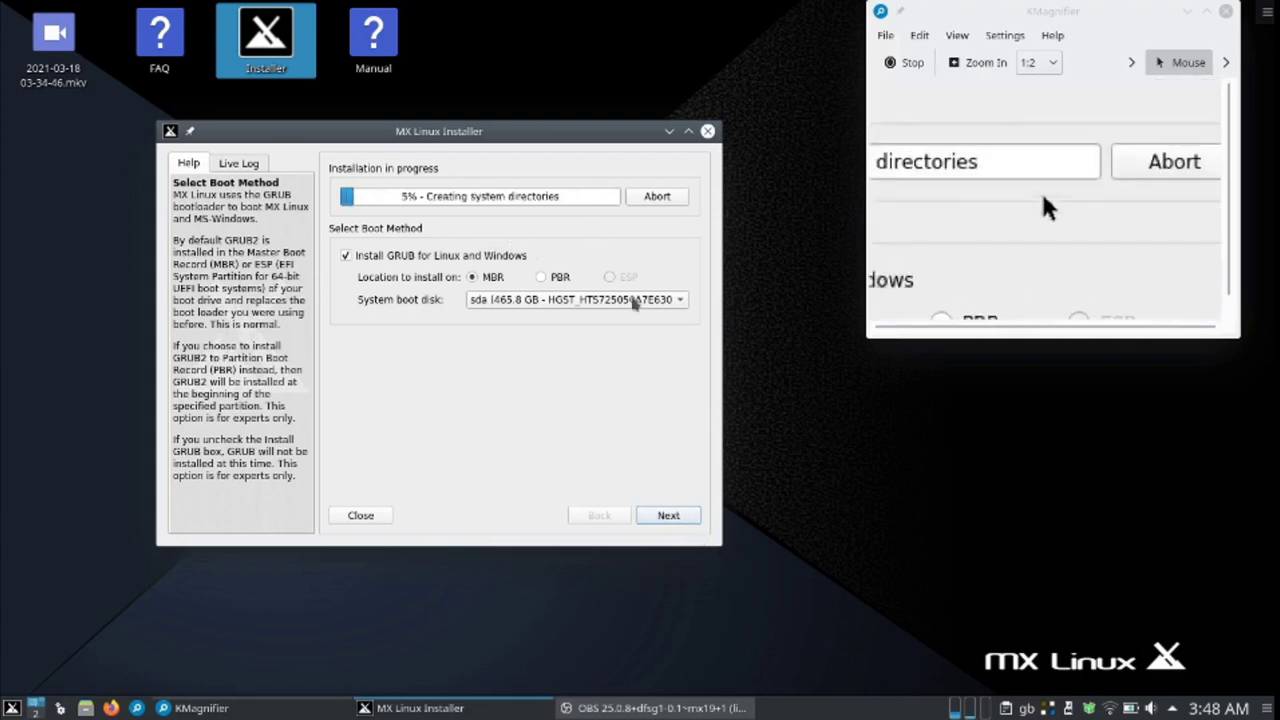
click(670, 515)
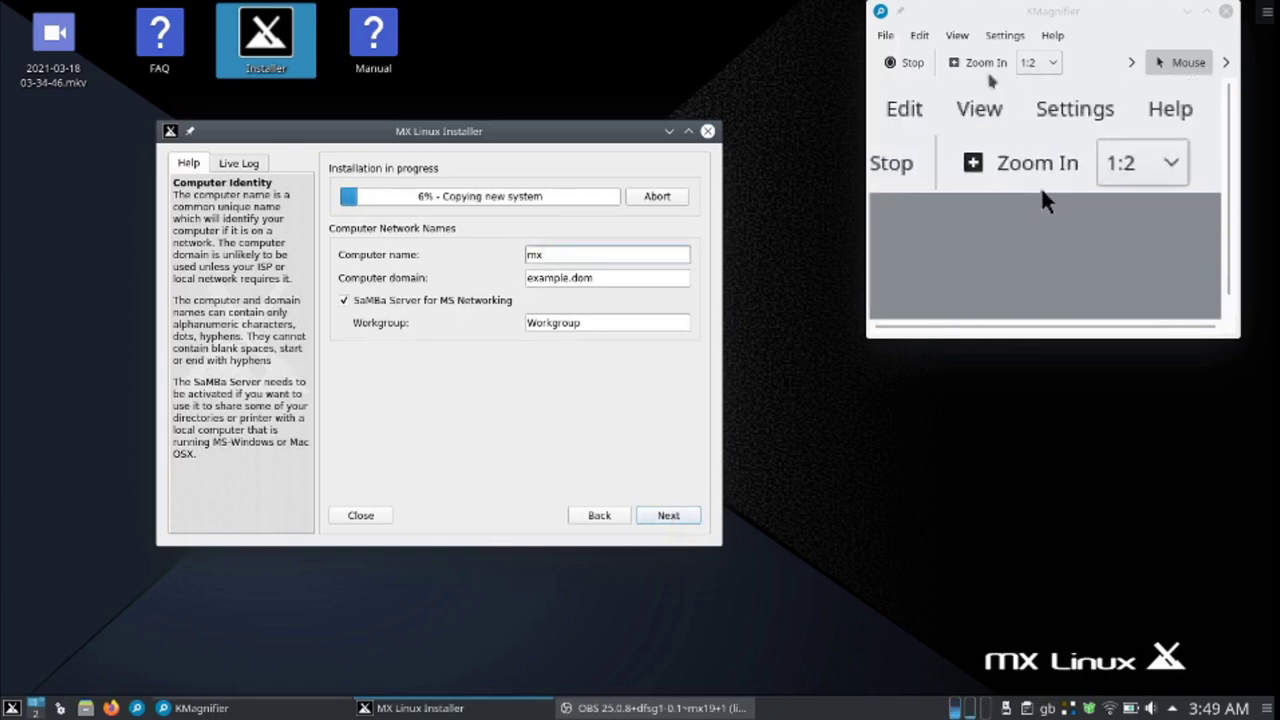
- Name the computer mx19.kde using the on-screen keyboard and continue to the localization settings
click(1188, 13)
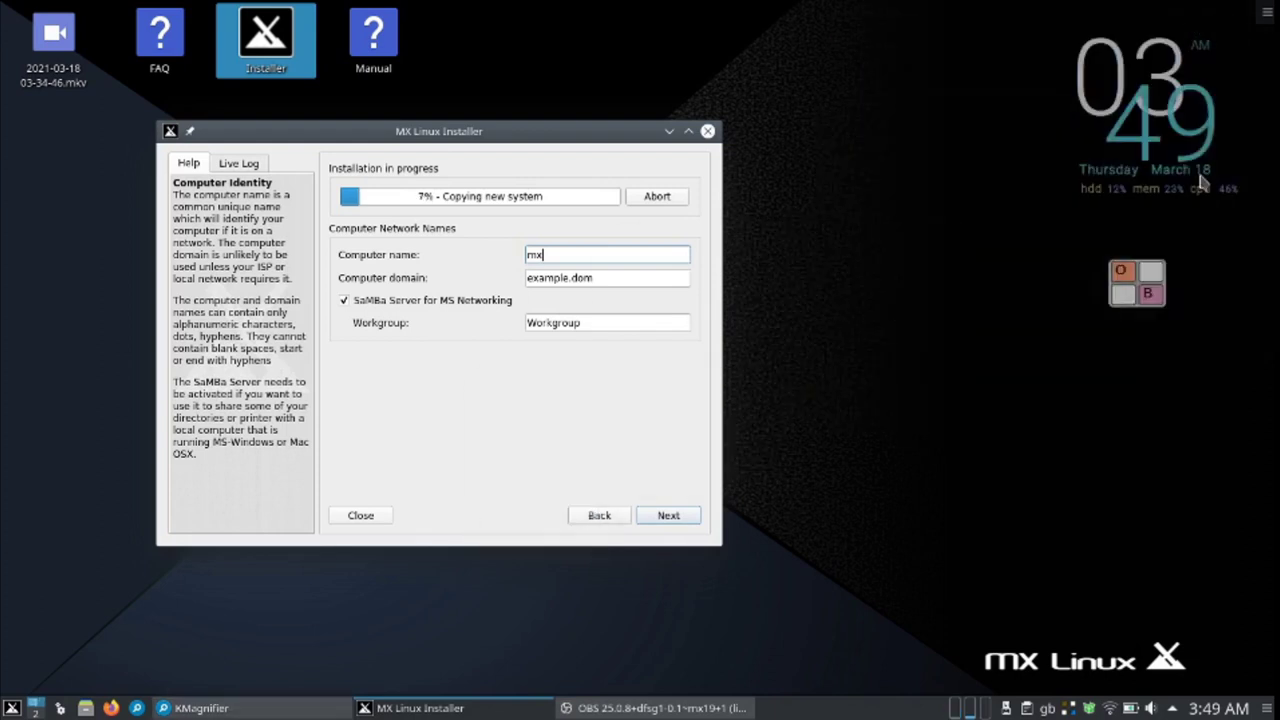
click(1151, 295)
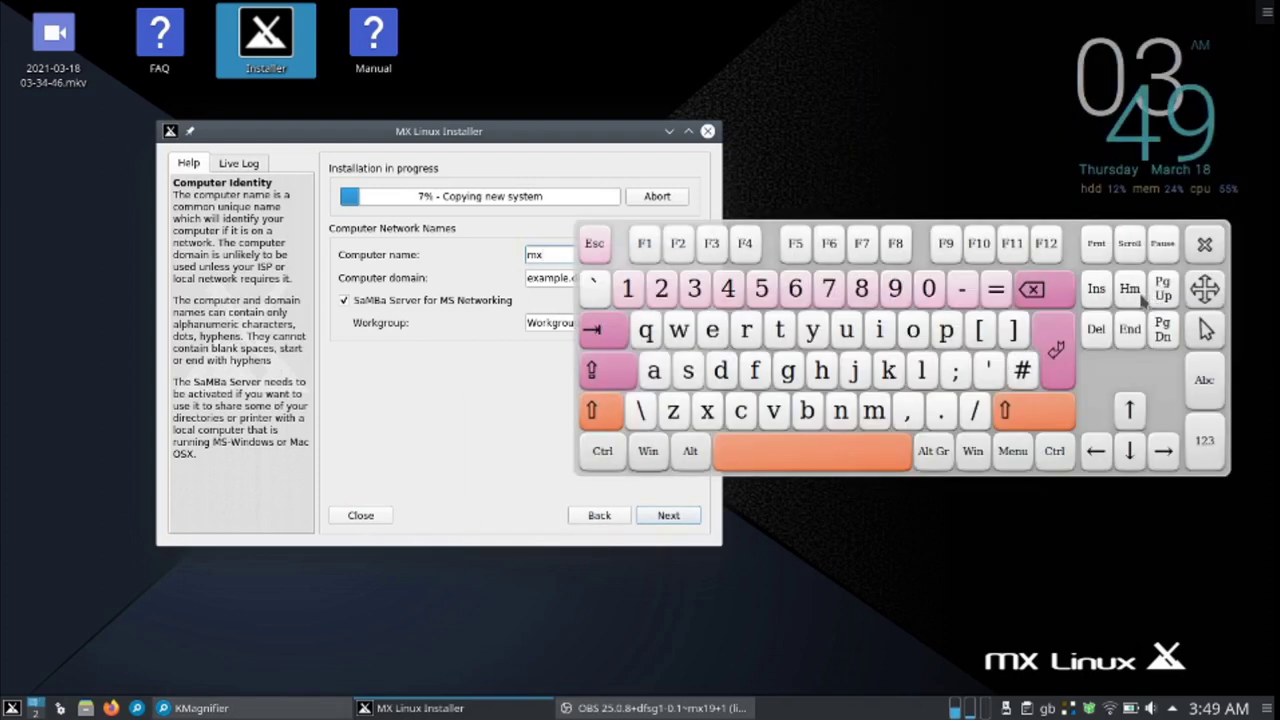
drag(1204, 289, 1175, 446)
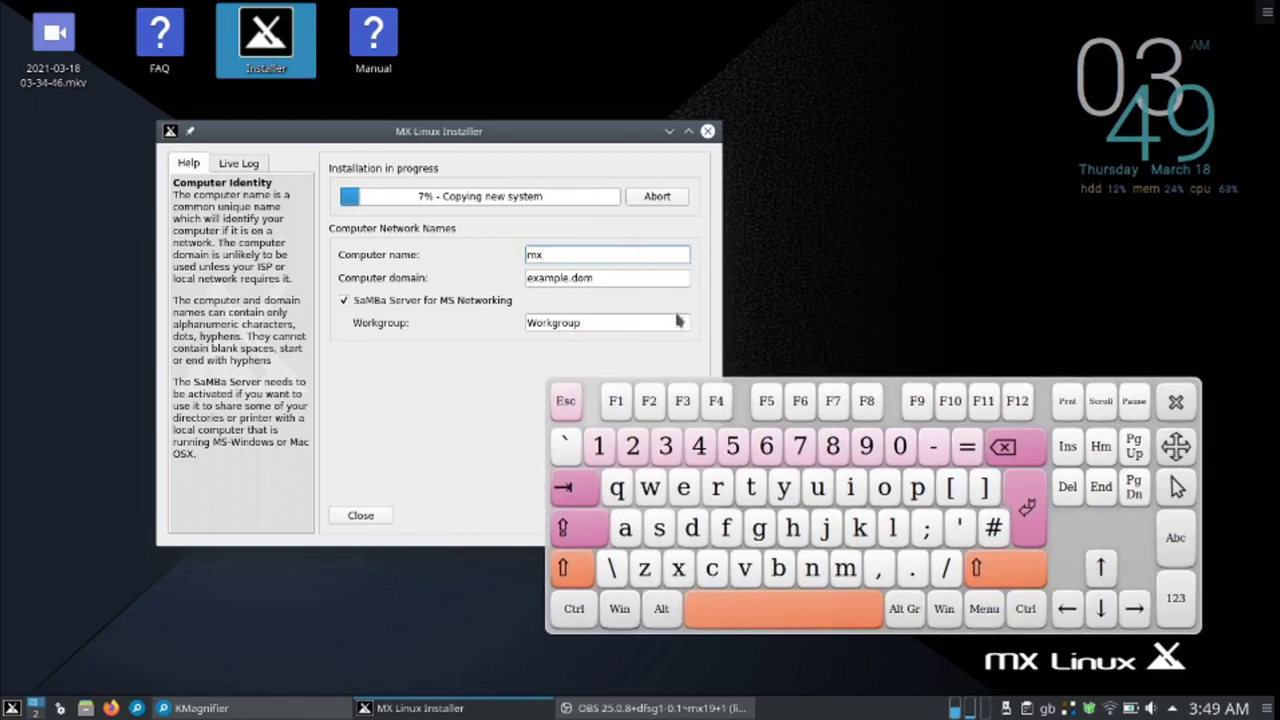
click(600, 450)
click(867, 450)
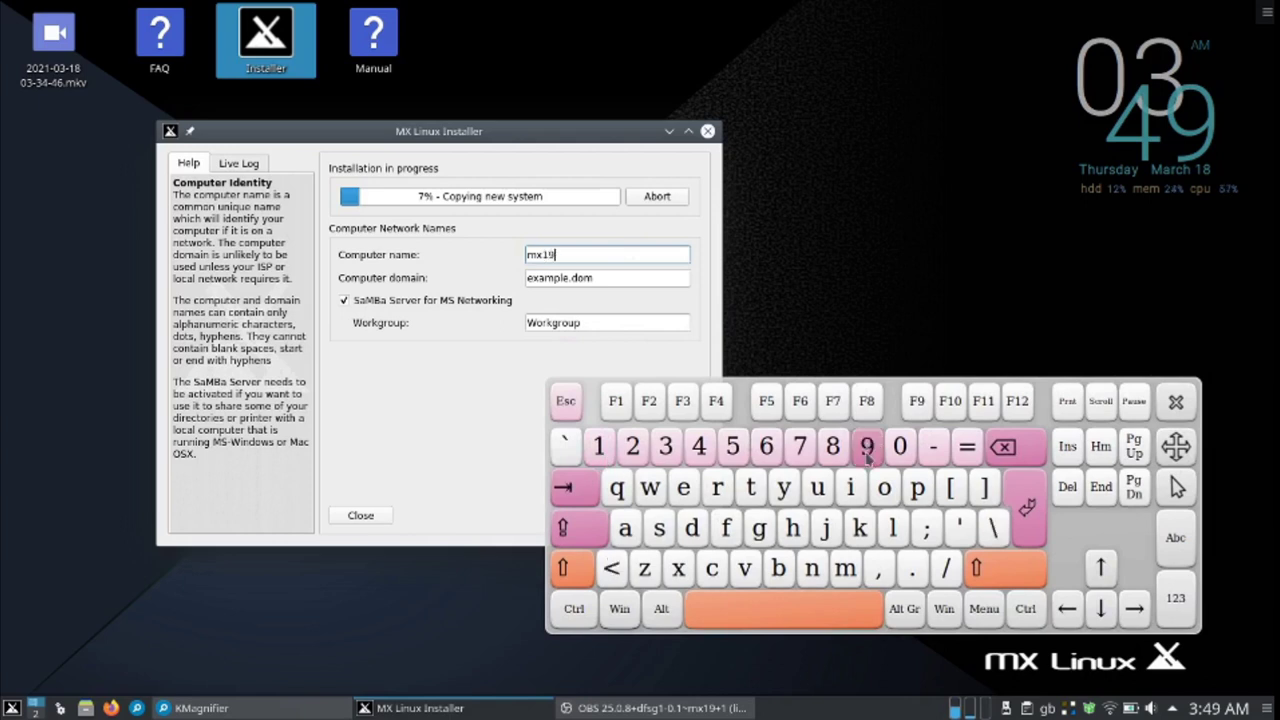
click(912, 570)
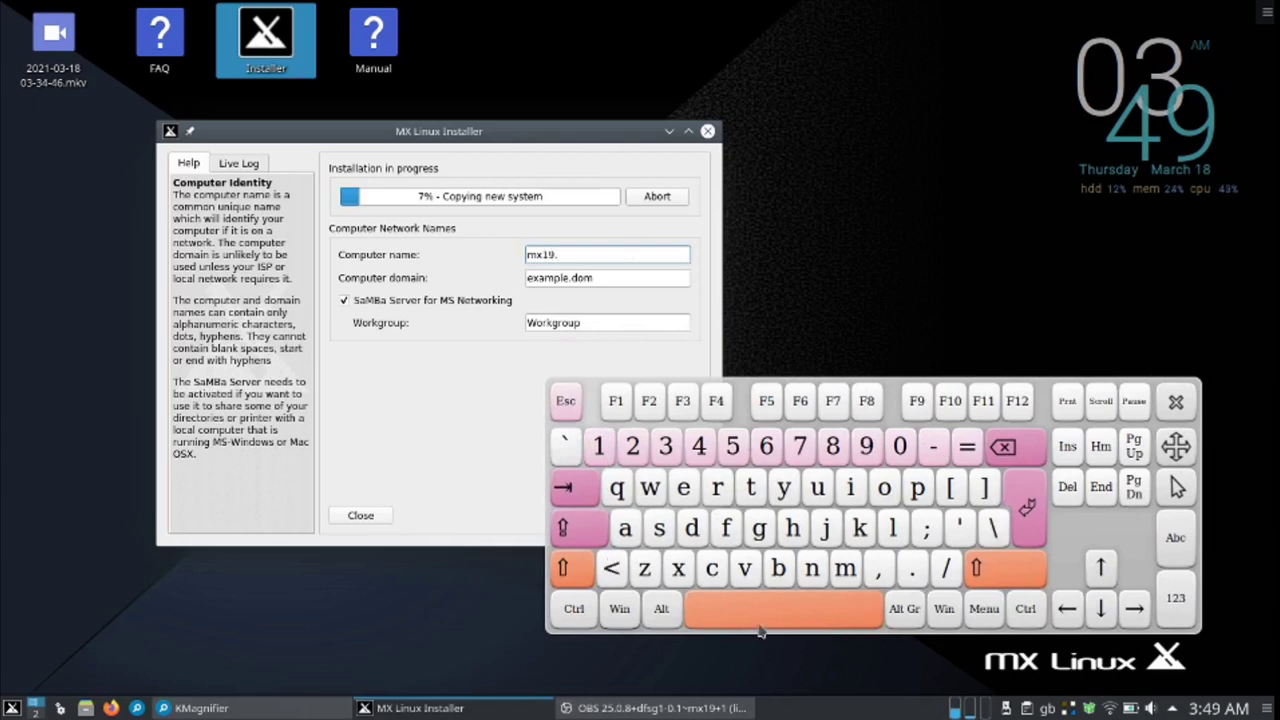
click(860, 529)
click(692, 532)
click(683, 487)
drag(1178, 447, 1255, 168)
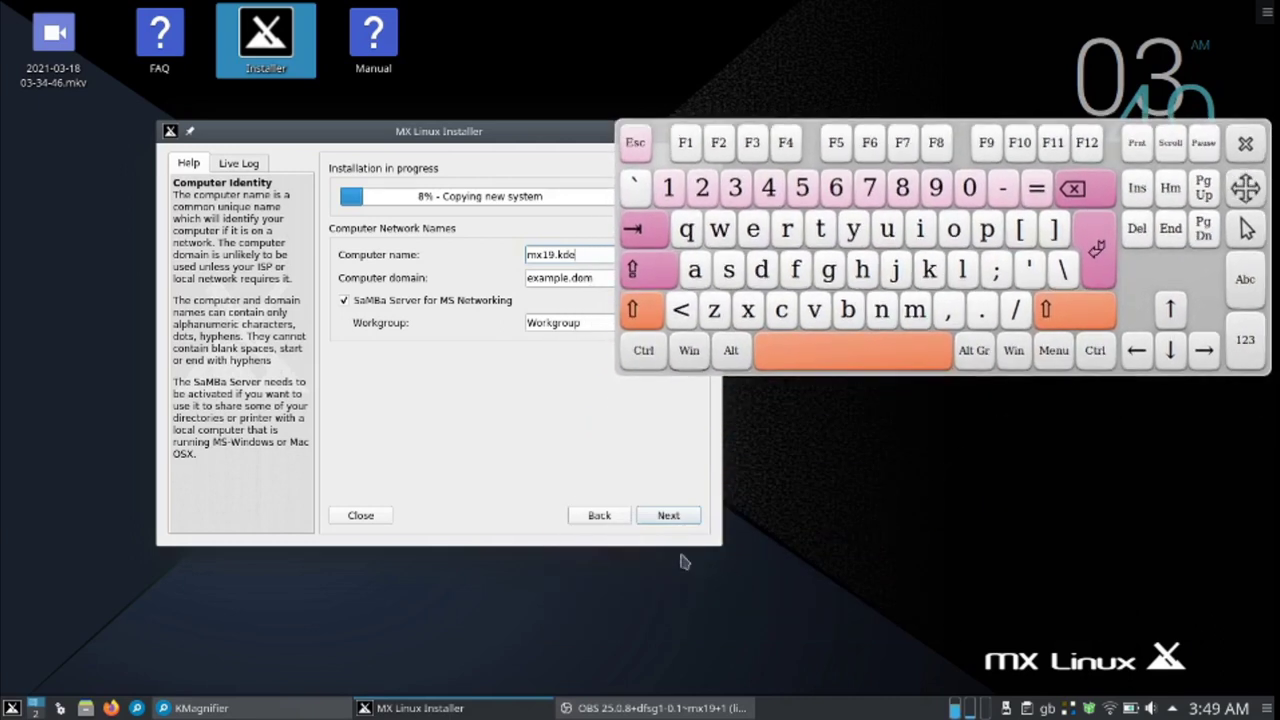
click(668, 516)
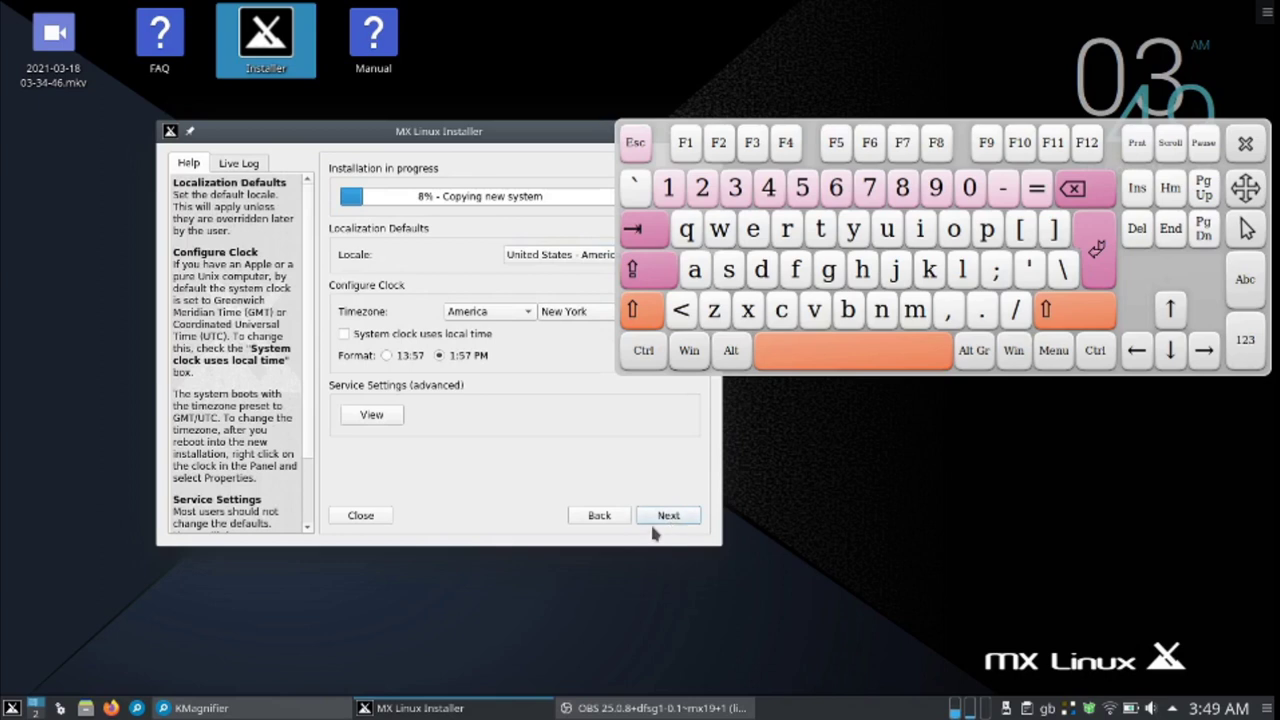
- Set the timezone to Europe, London
click(529, 314)
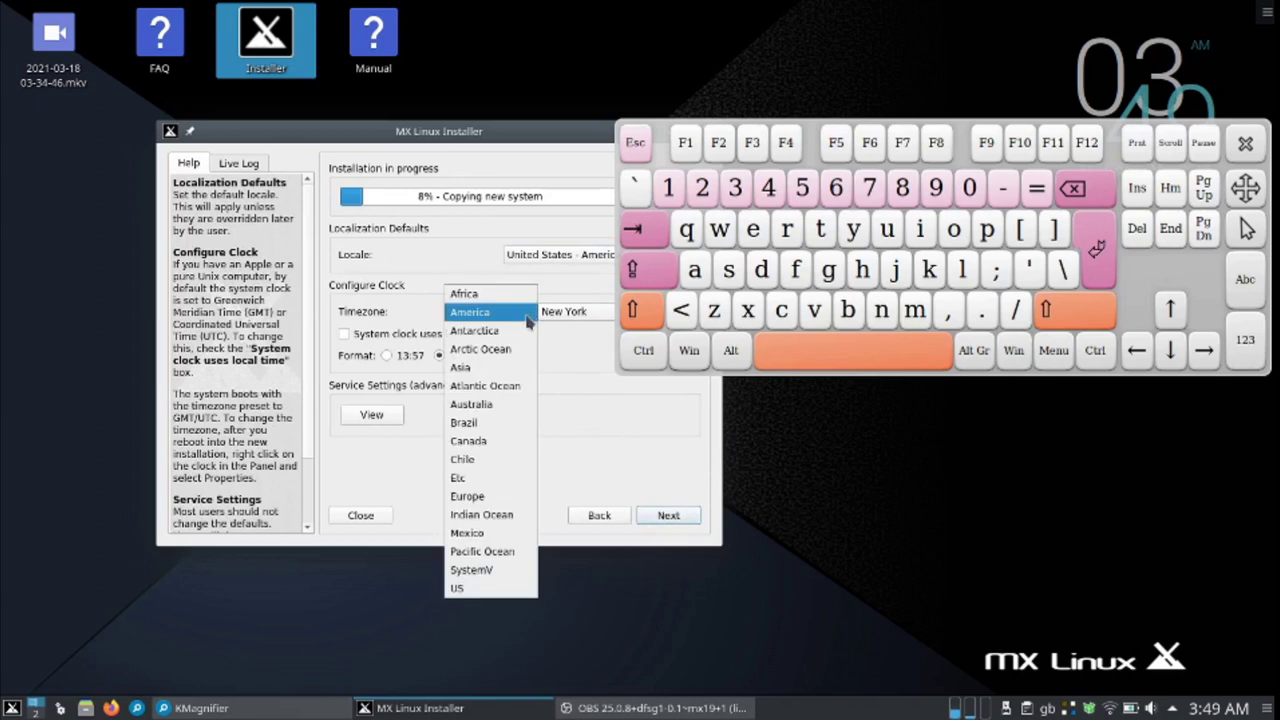
click(474, 497)
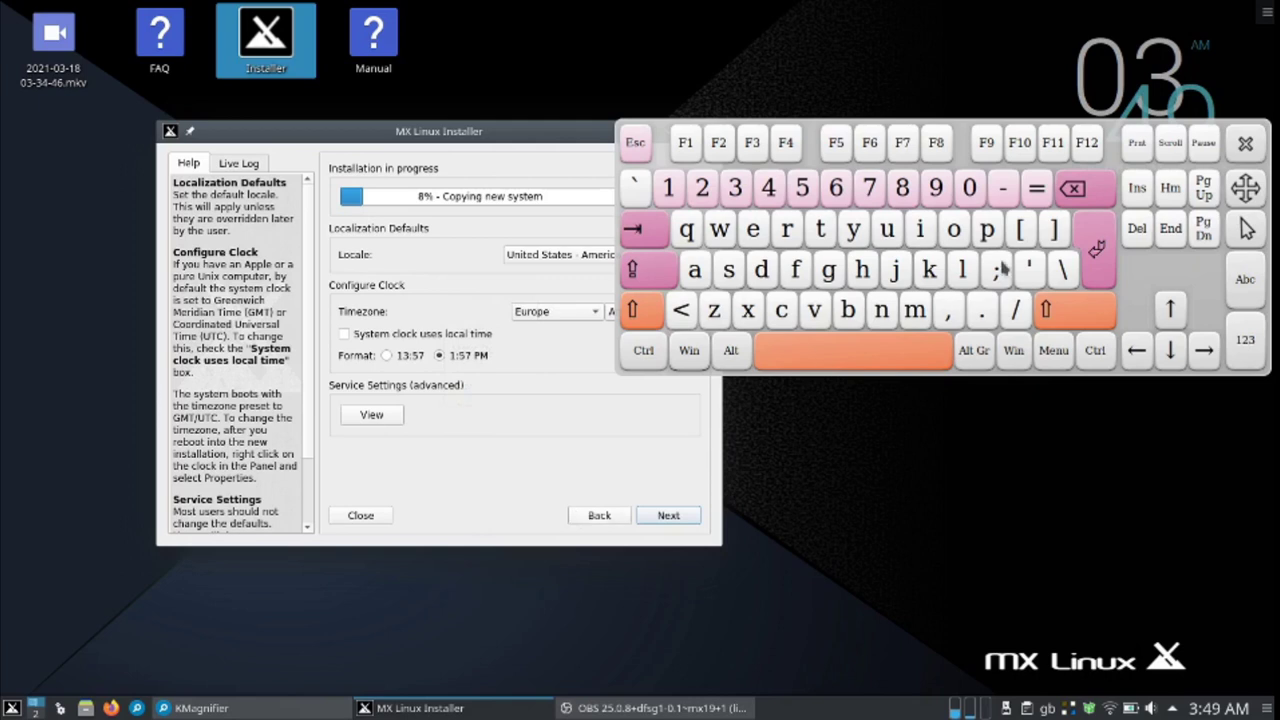
drag(1246, 189, 1211, 508)
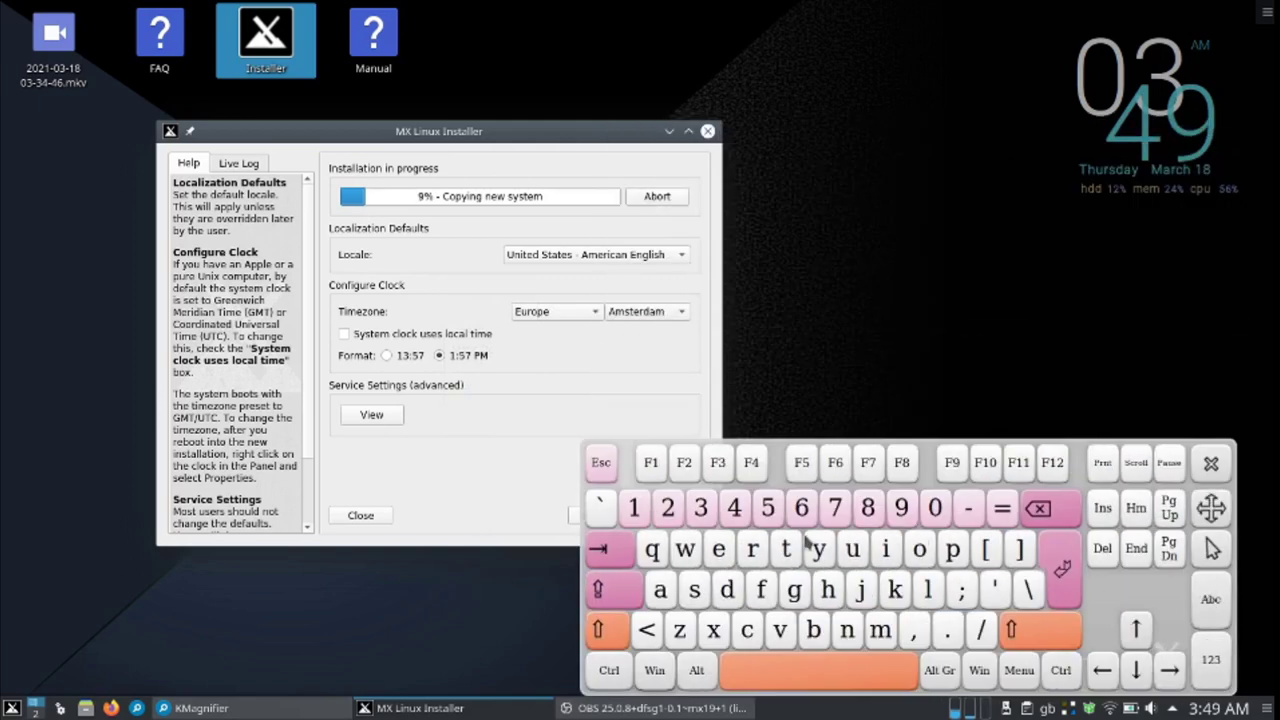
click(683, 312)
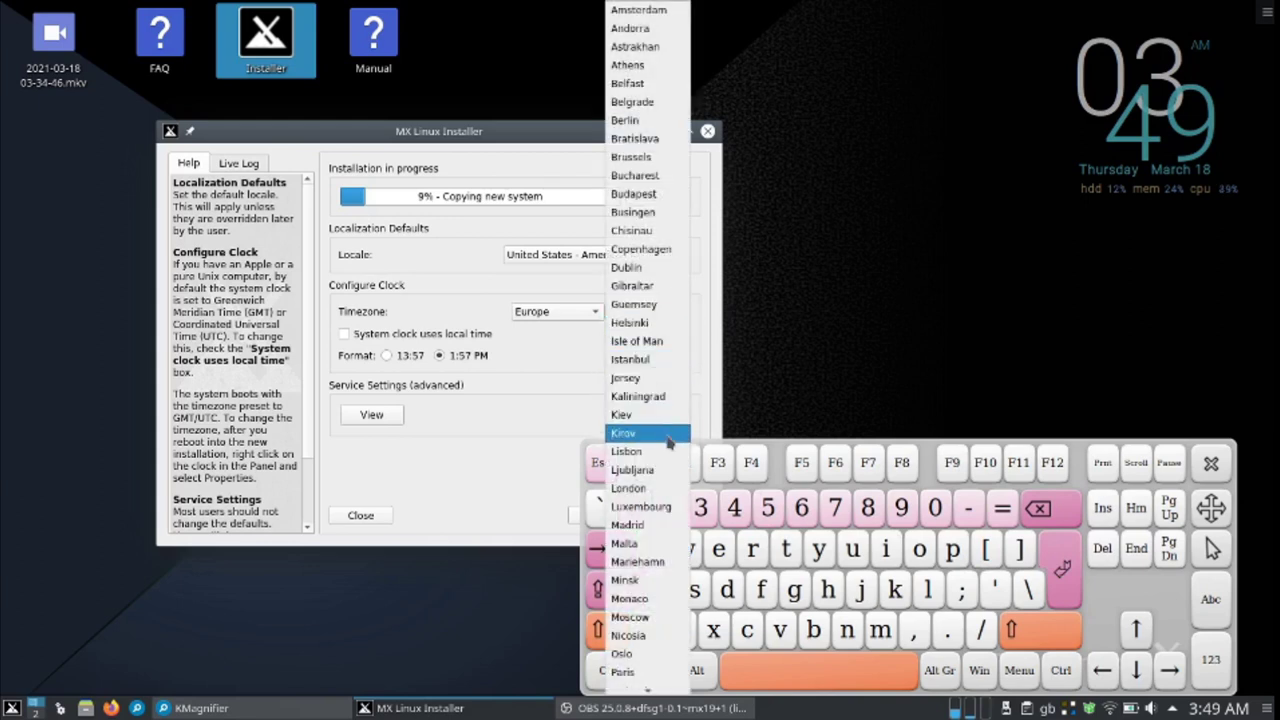
click(649, 490)
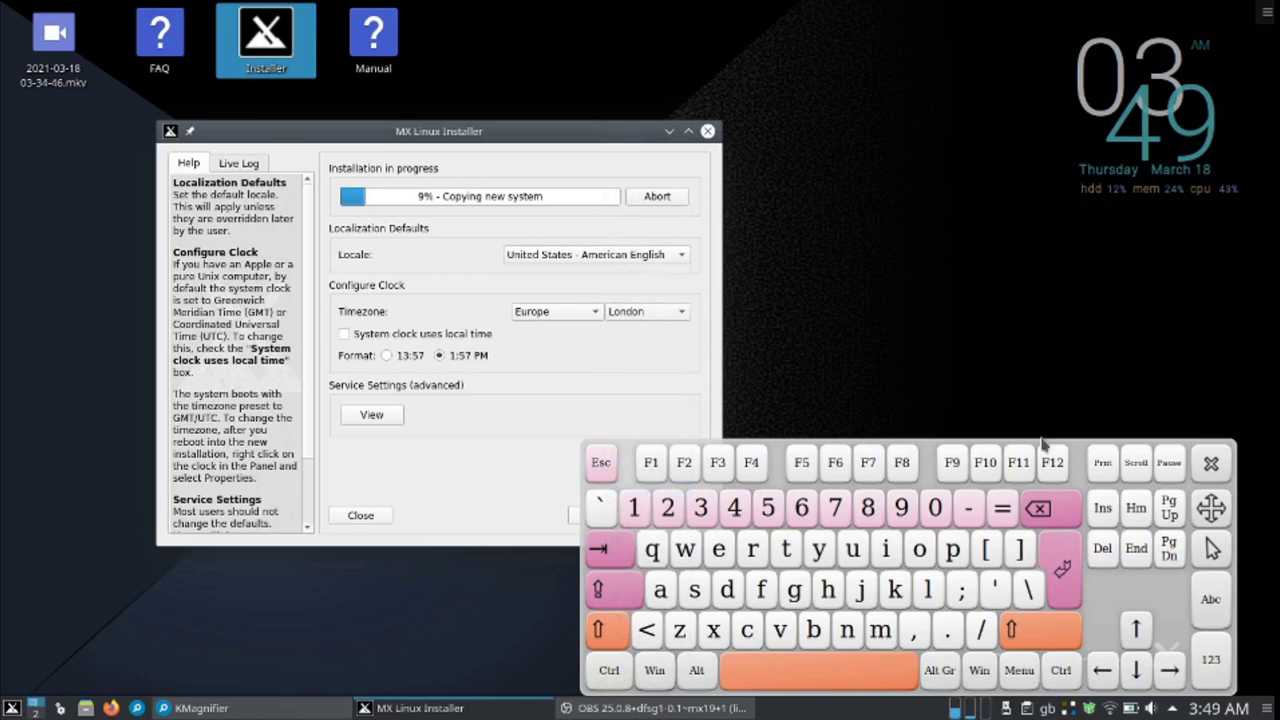
- Choose the 24-hour clock format and the Россия - русский locale, and continue to the user account settings
drag(1211, 508, 1219, 84)
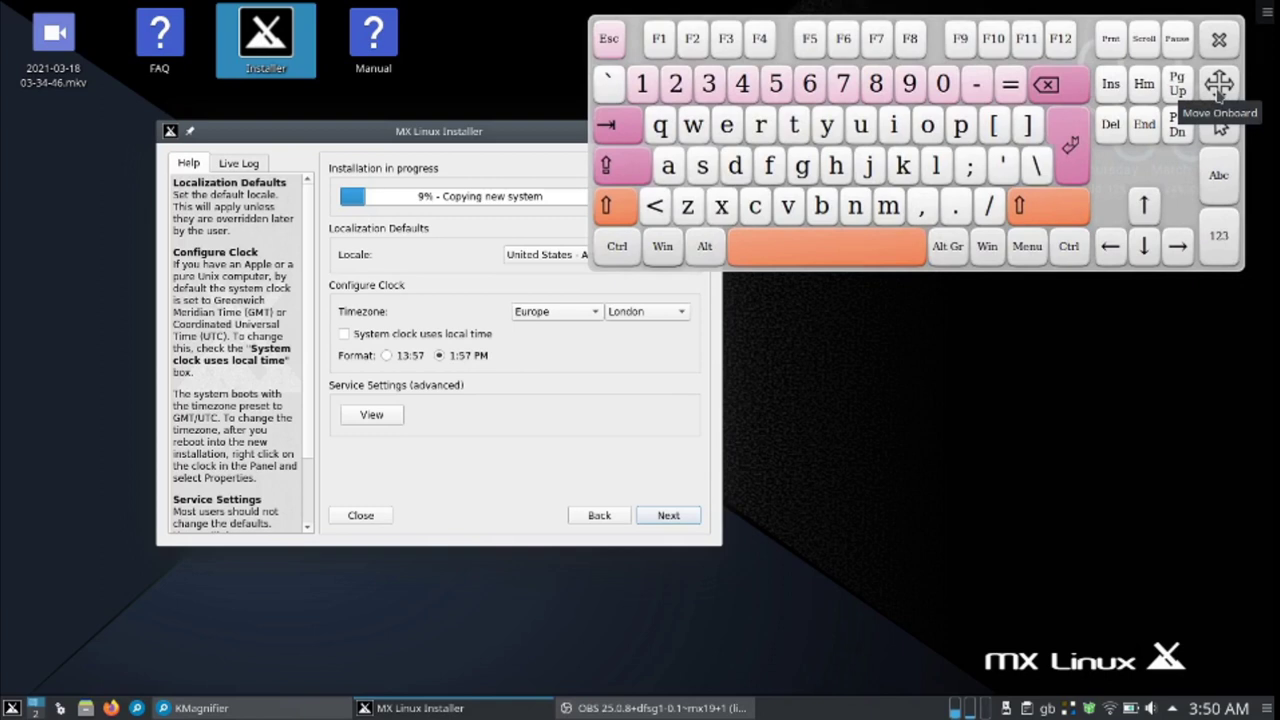
click(386, 355)
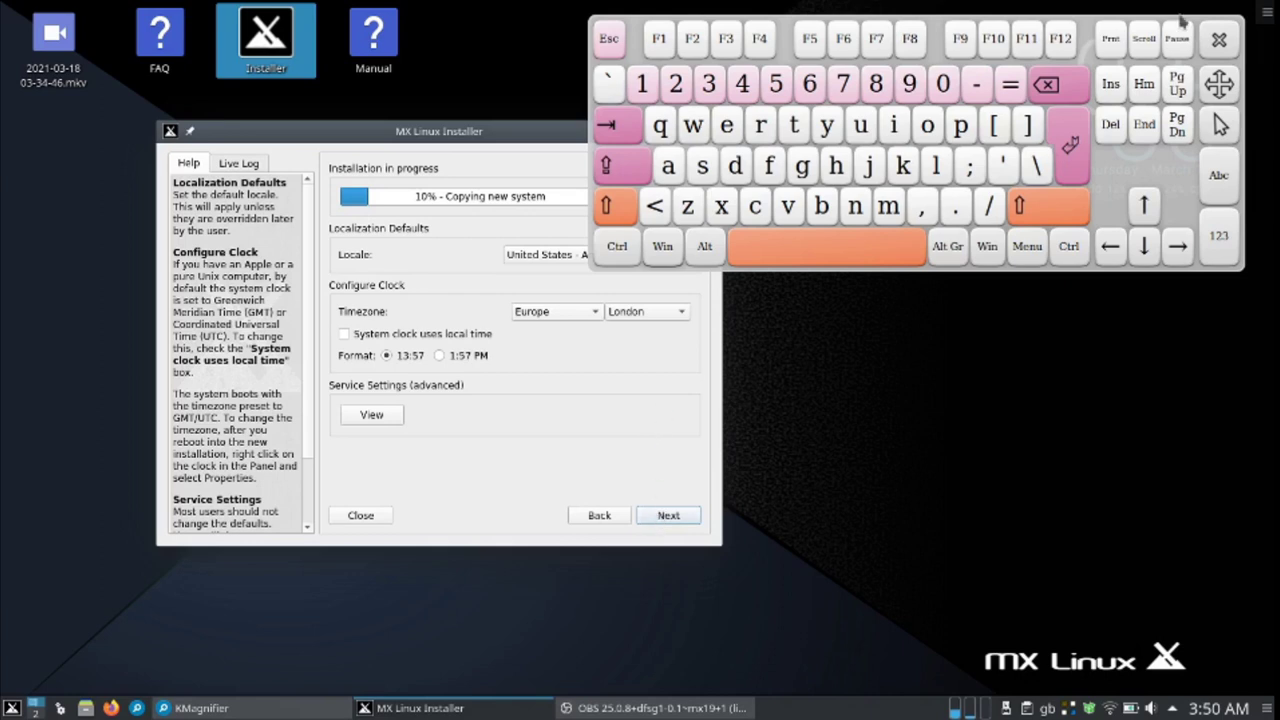
drag(1219, 85, 1187, 505)
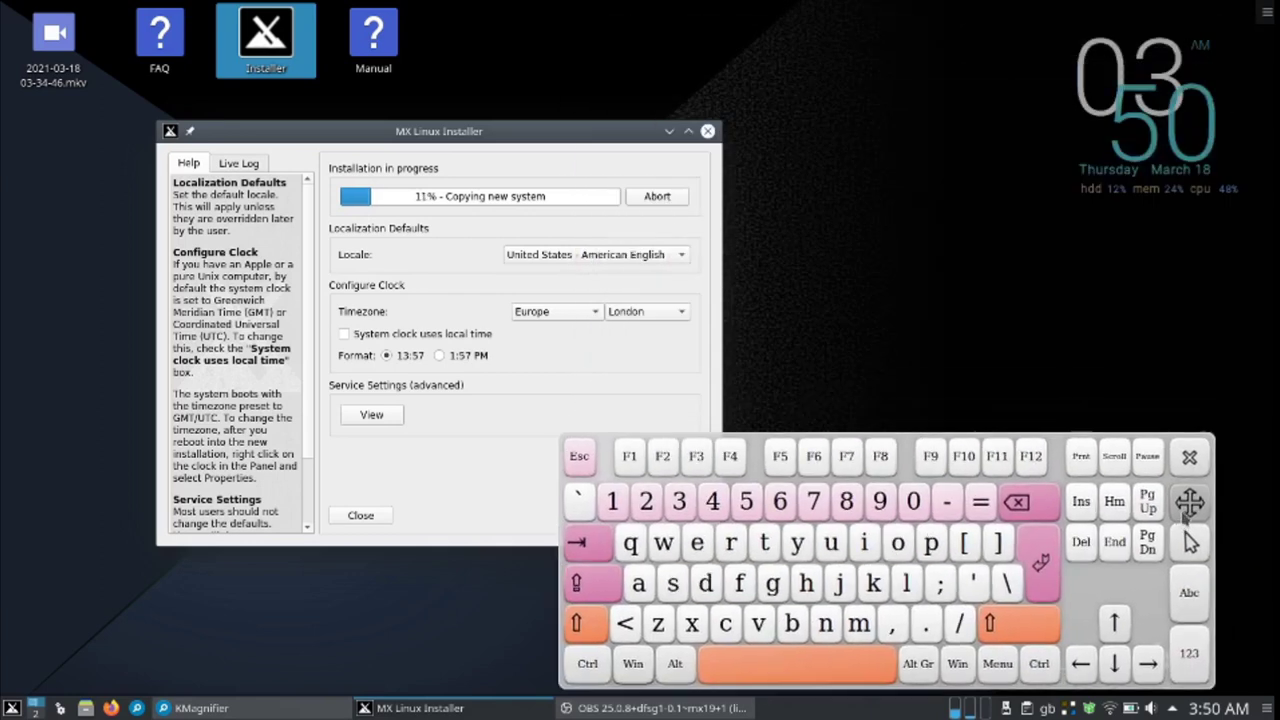
click(680, 258)
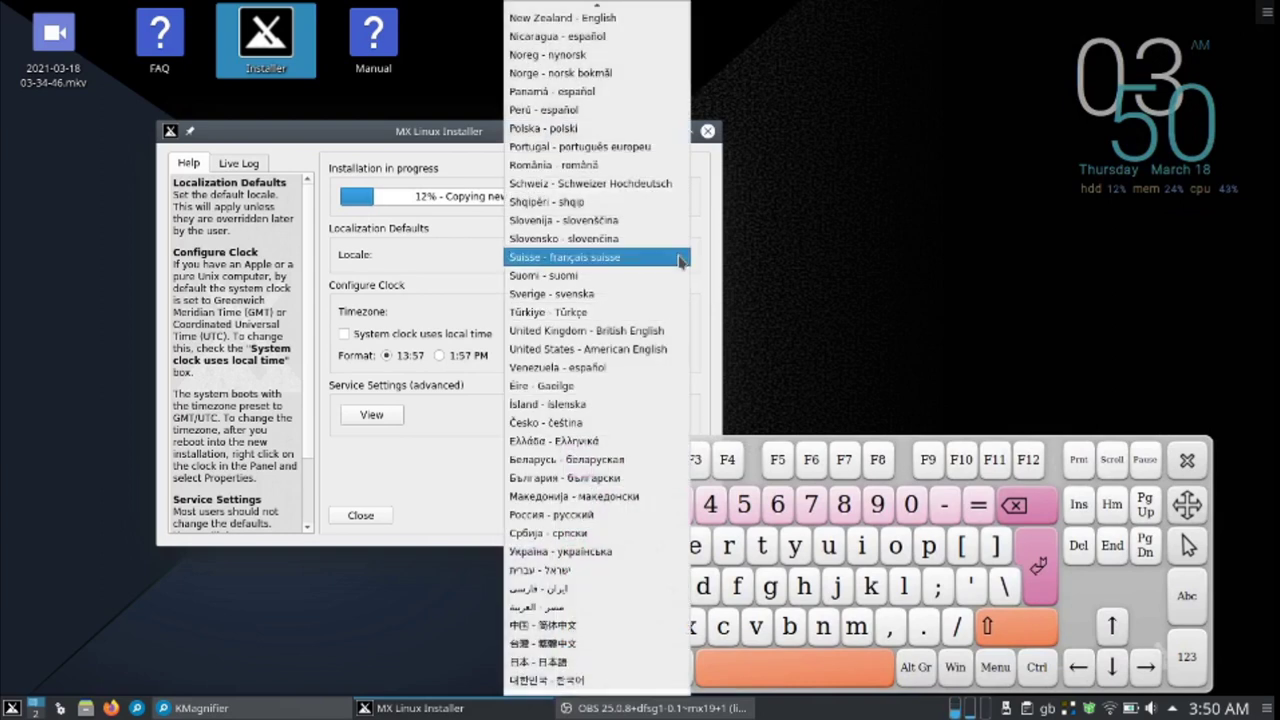
click(623, 516)
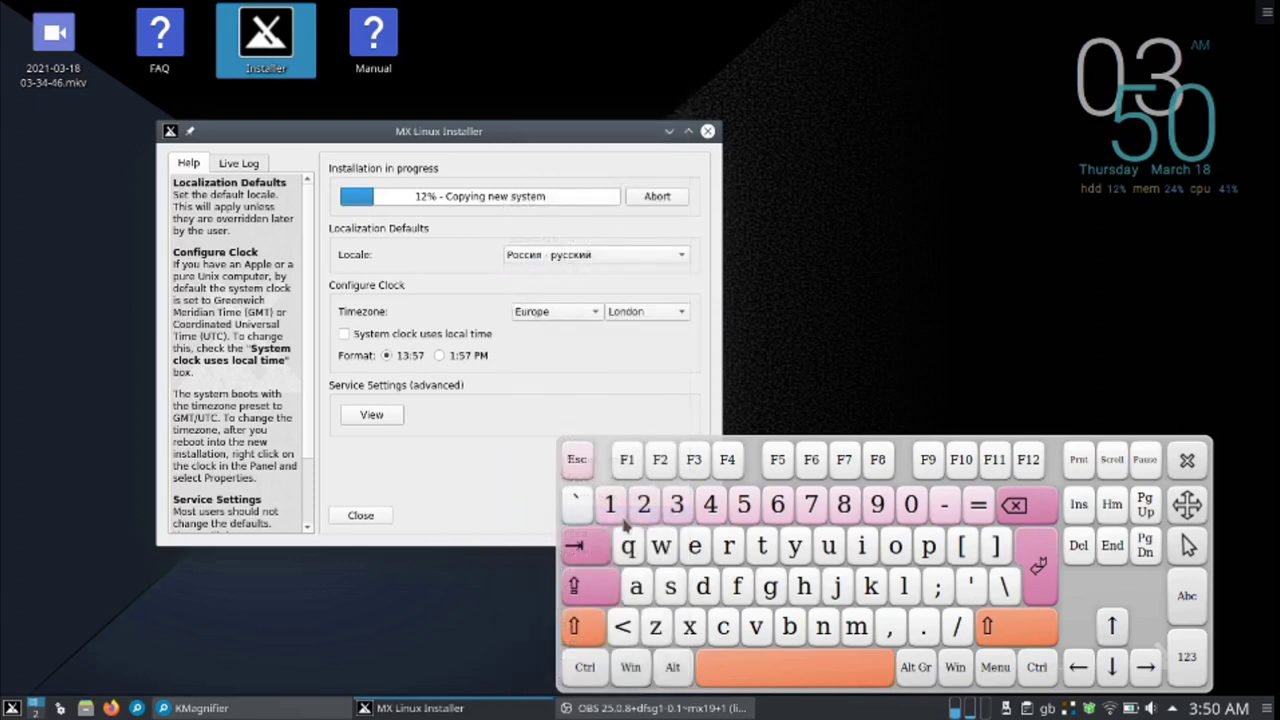
click(1187, 461)
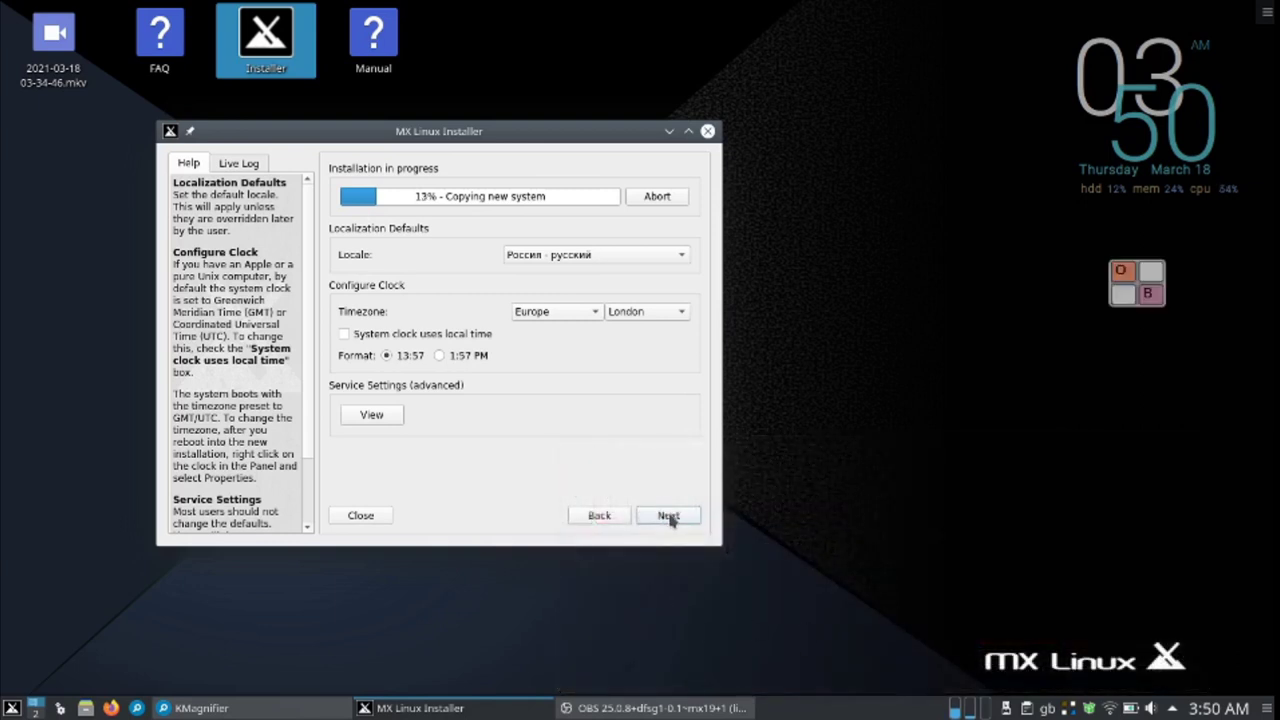
click(669, 516)
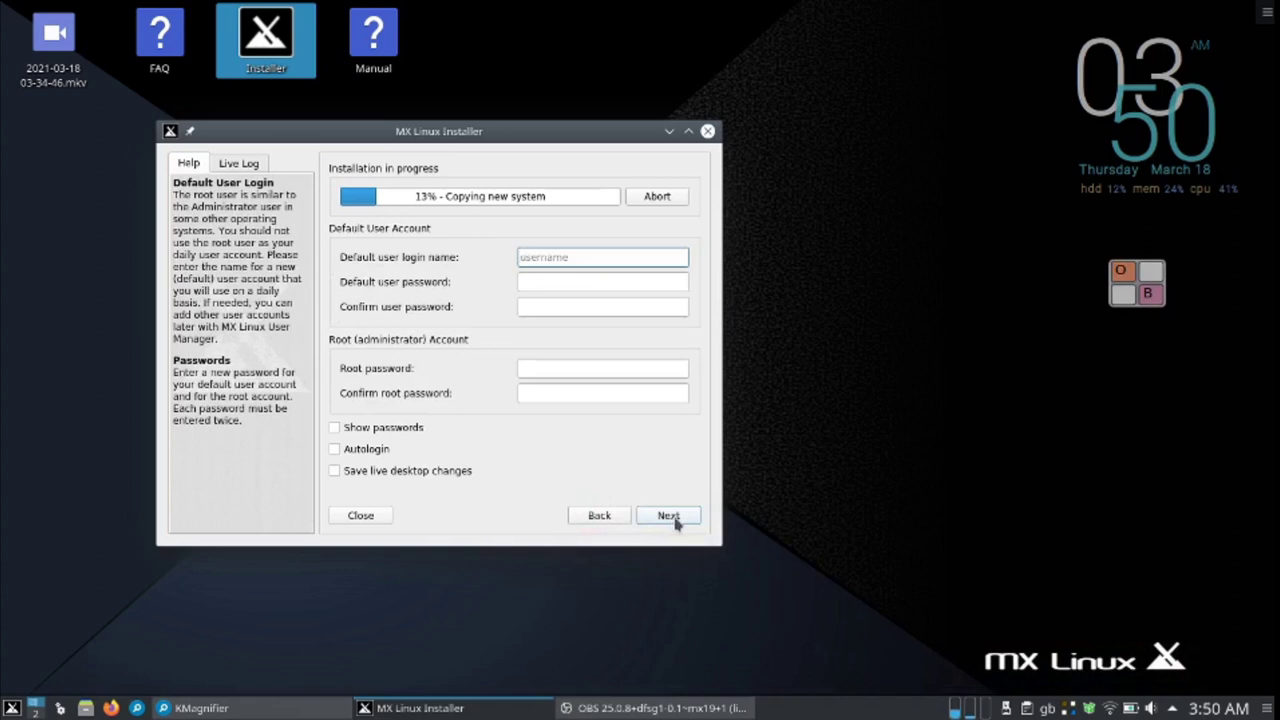
- Set the default user login name to user, and enter and confirm the default user password with the on-screen keyboard
click(1148, 292)
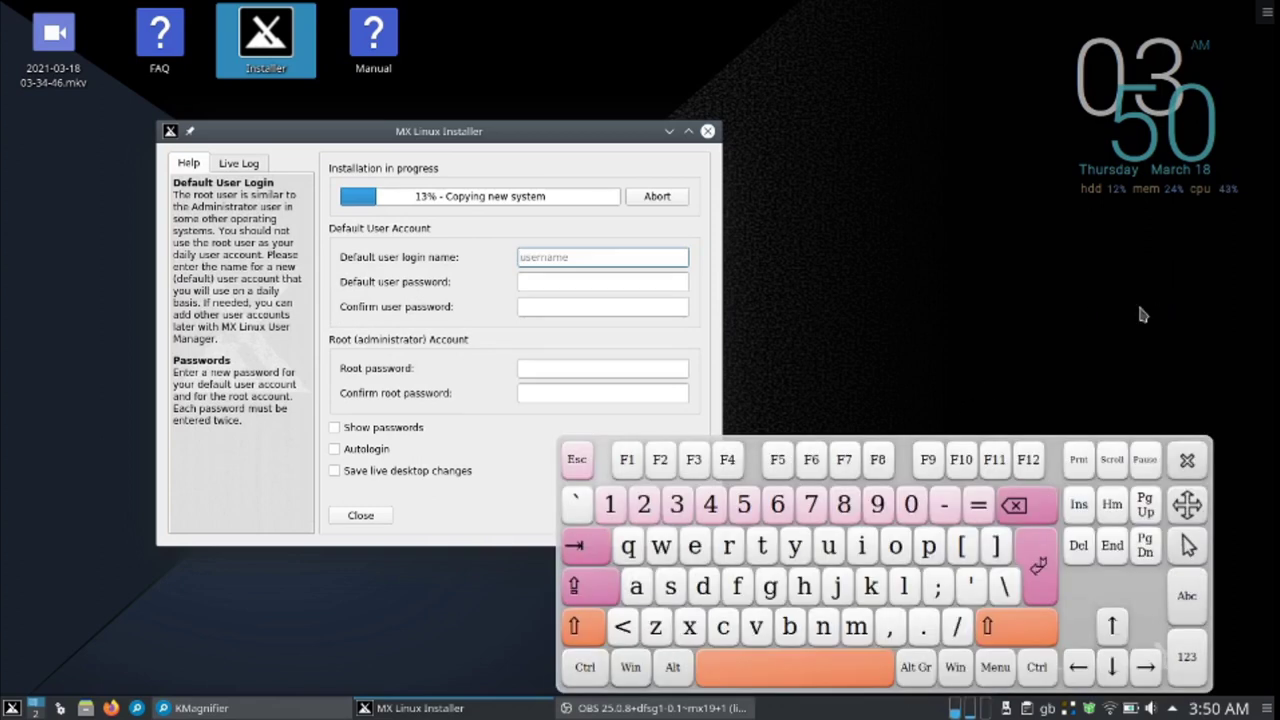
click(828, 548)
click(670, 587)
click(695, 547)
click(729, 547)
click(615, 281)
click(610, 508)
click(622, 307)
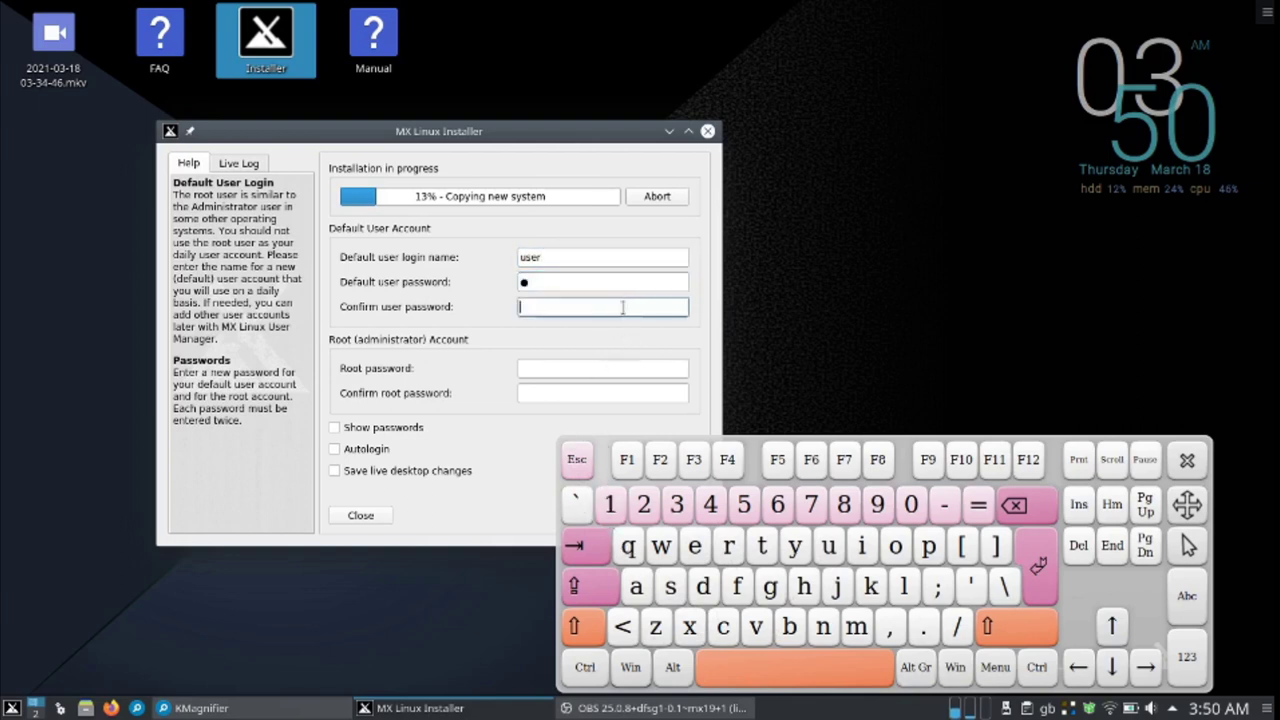
click(610, 506)
- Enter and confirm the root account password, and hide the on-screen keyboard
click(591, 370)
click(611, 506)
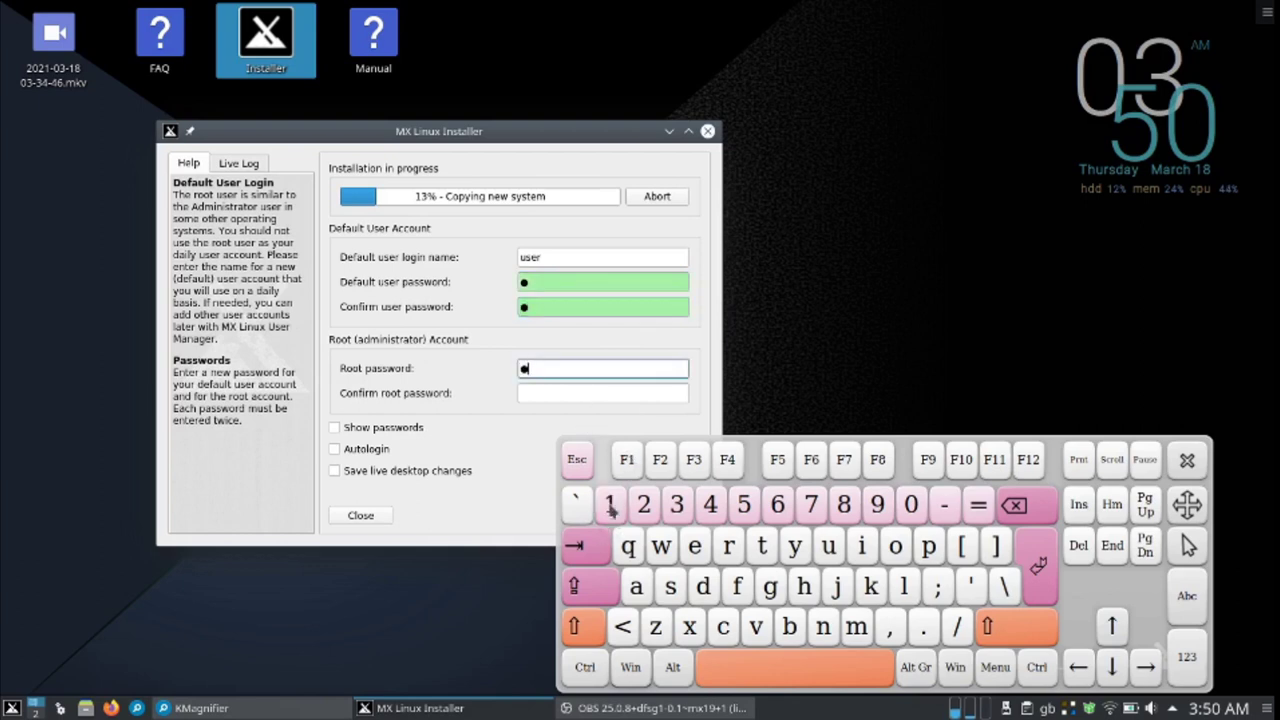
click(566, 392)
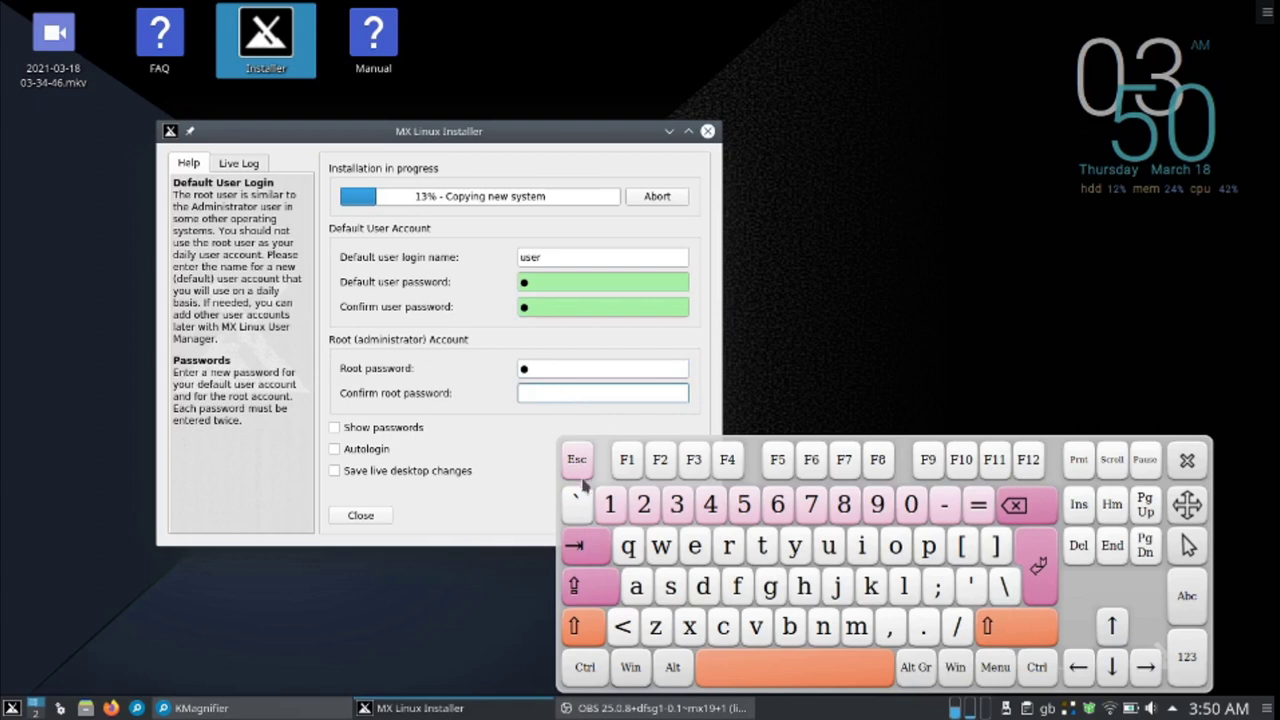
click(600, 508)
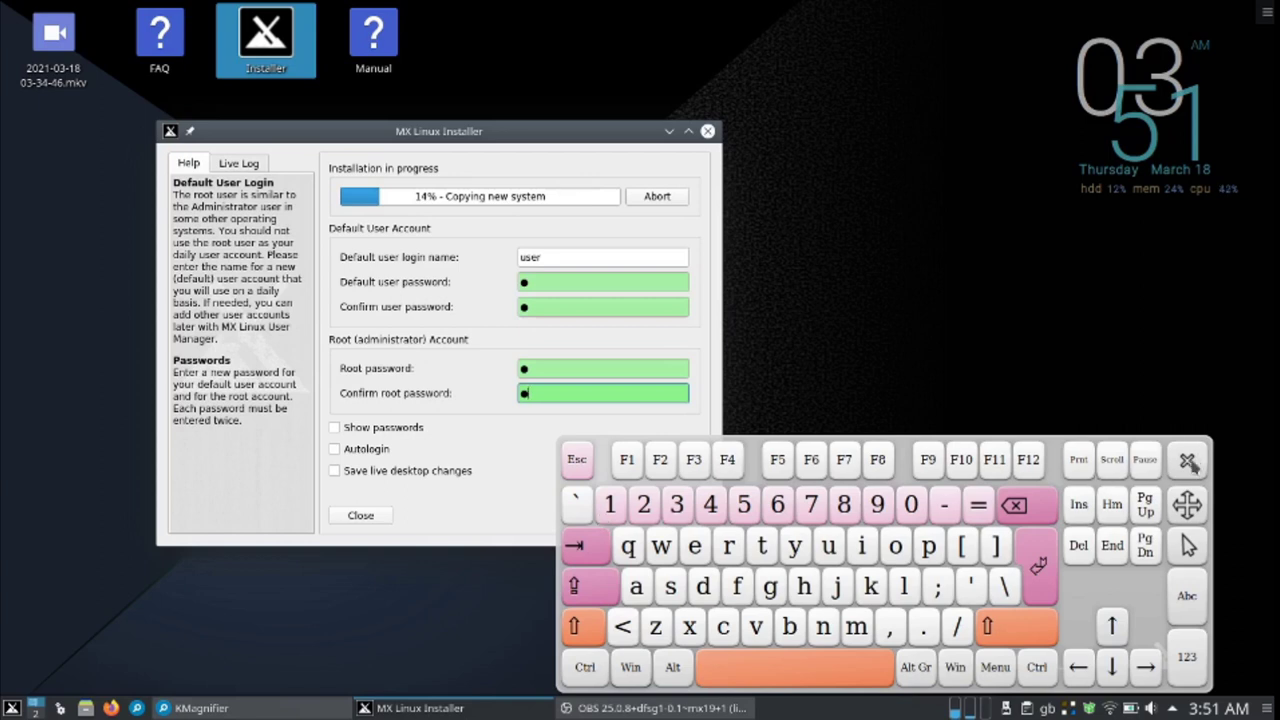
click(1188, 461)
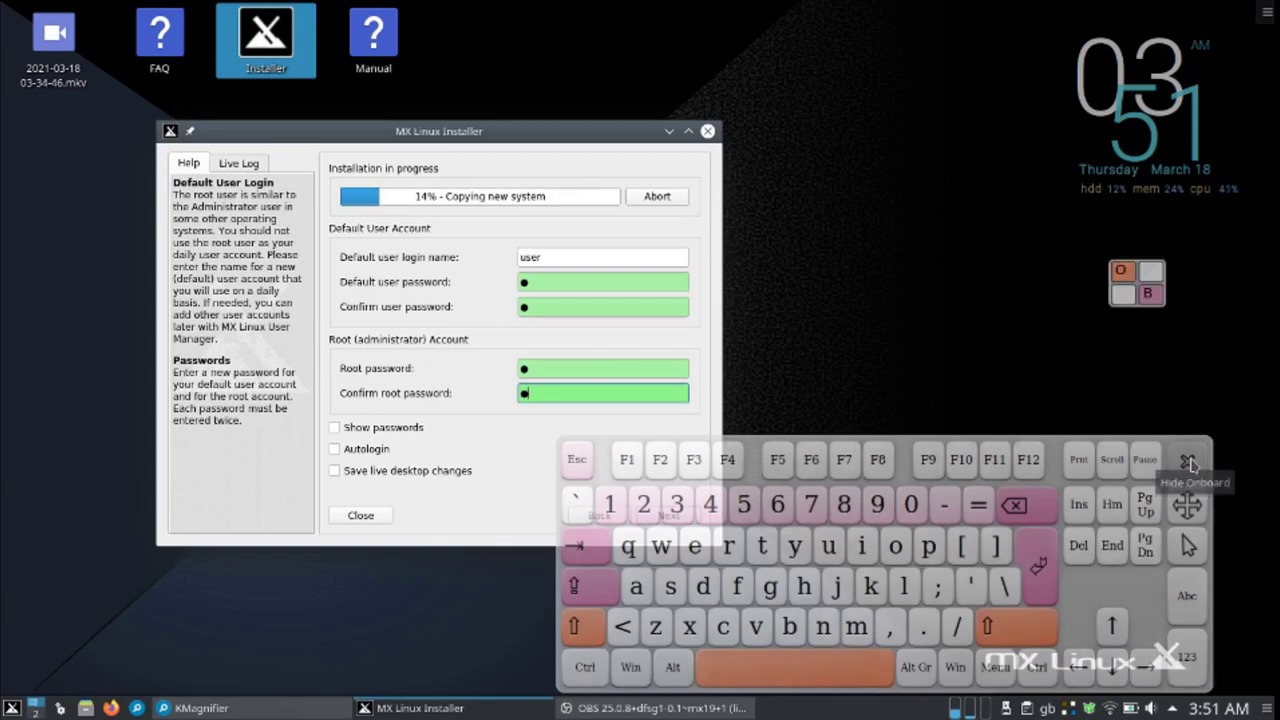
- Submit the account settings, let the installation complete, and disable the automatic reboot when the installer closes
click(668, 515)
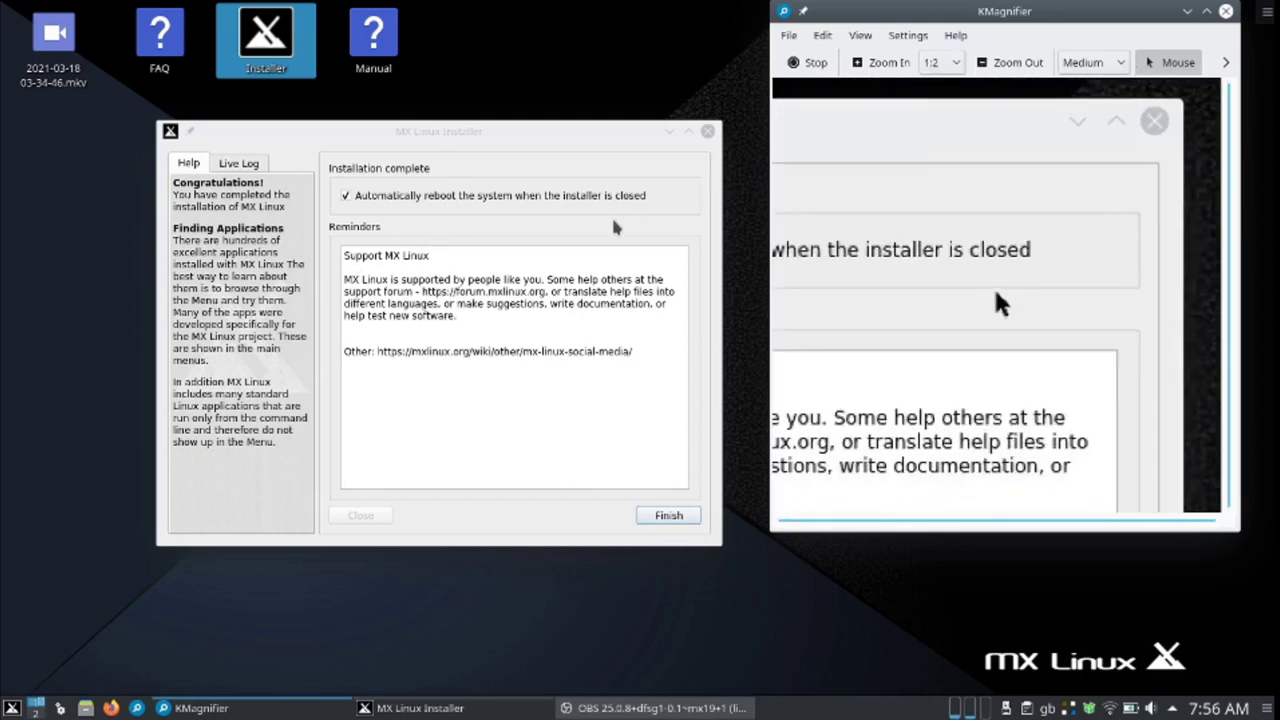
click(345, 197)
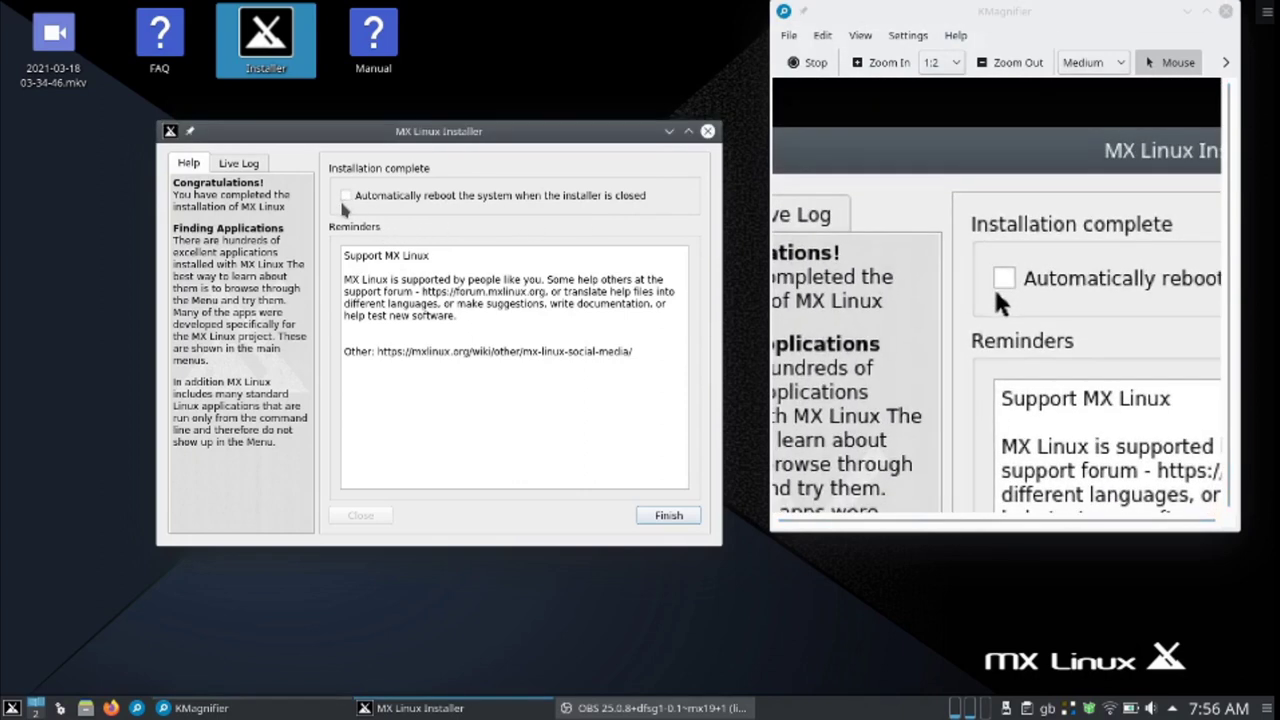